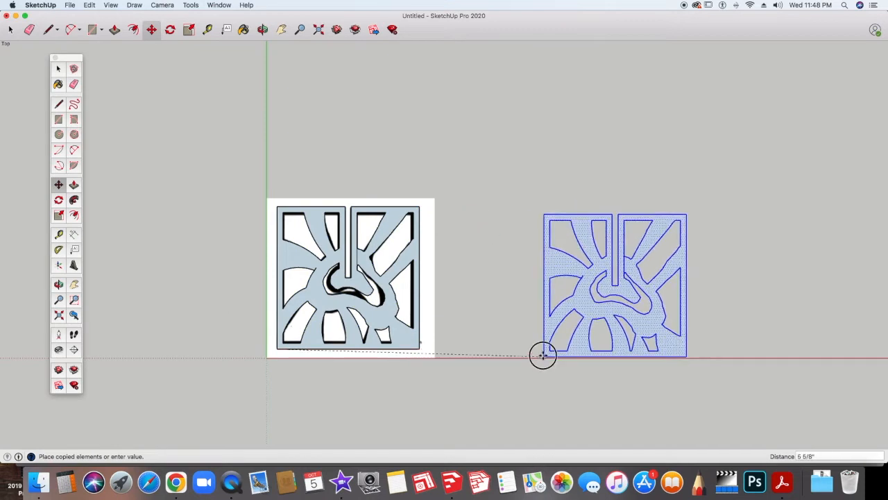
Place the copy of the traced panel about 6 3/8" along the red axis from the original and make it a group
click(580, 349)
scroll(505, 349, up, 2)
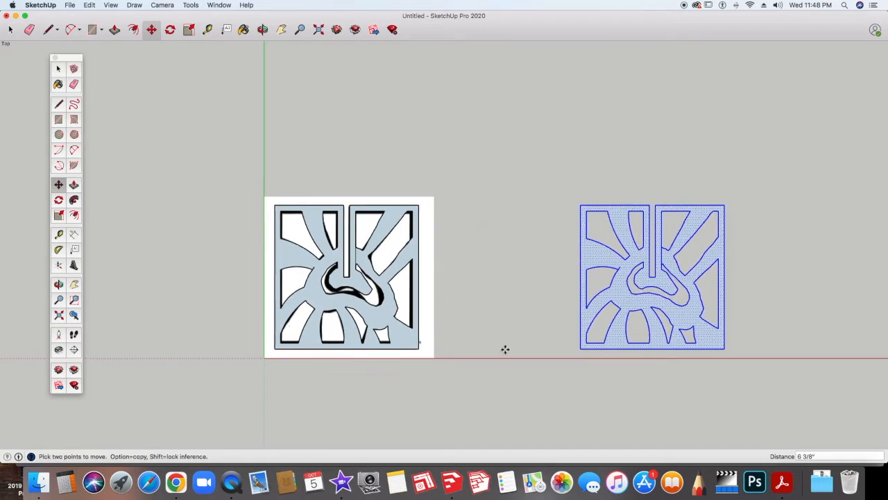
scroll(505, 349, down, 1)
shift+middle_drag(501, 355, 223, 381)
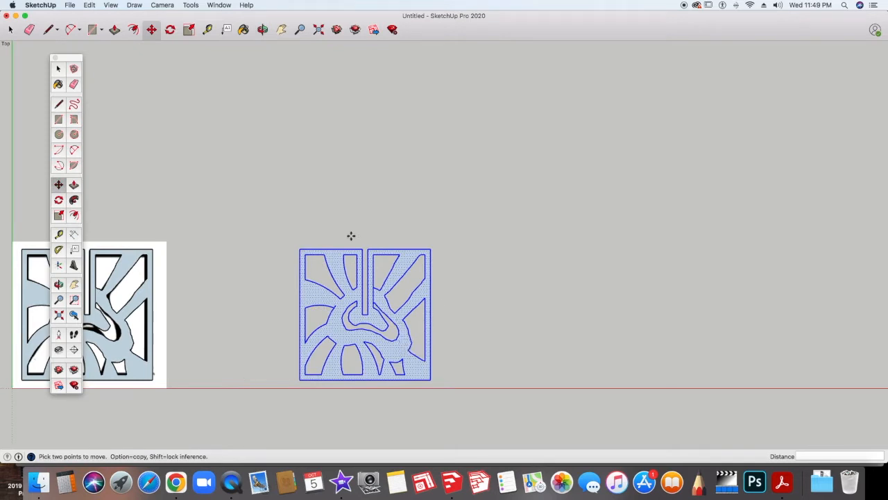
right_click(402, 350)
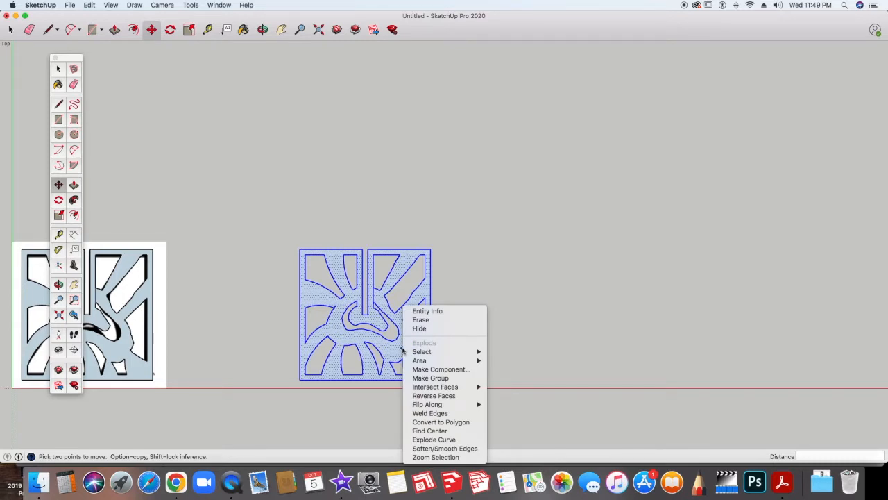
click(443, 378)
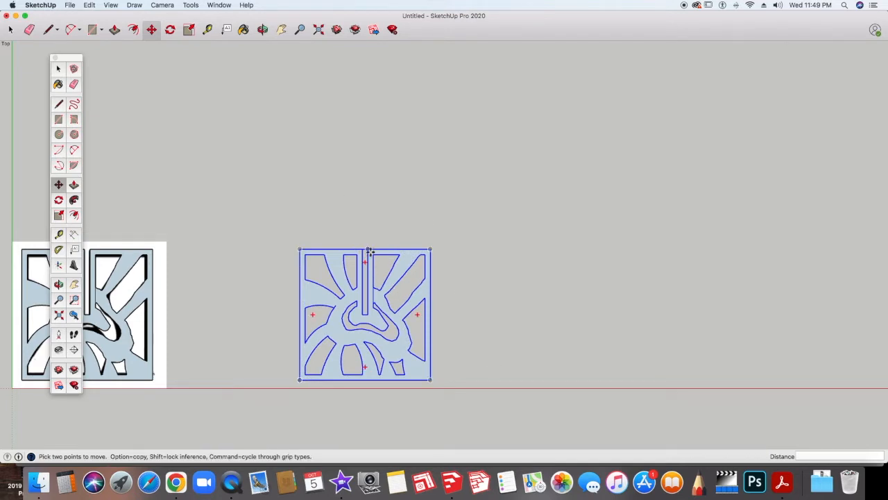
Check that the copied panel is one group by opening it for editing and closing it again
scroll(368, 254, up, 6)
key(space)
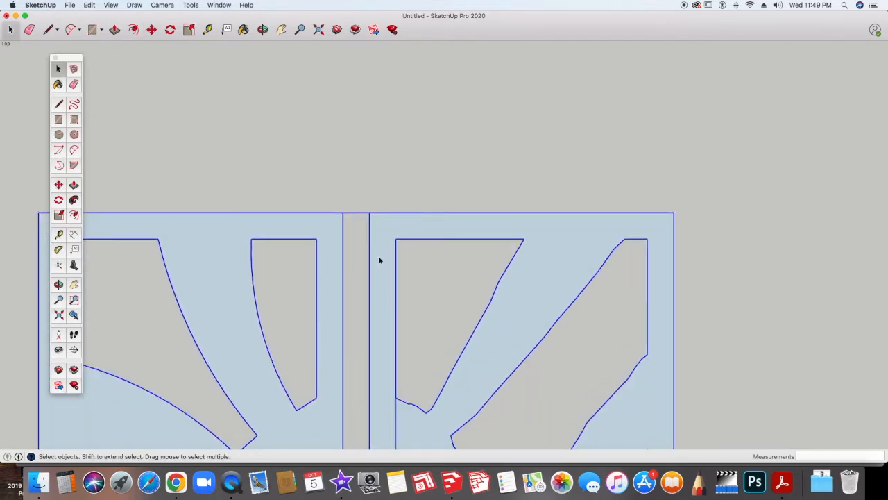
double_click(380, 261)
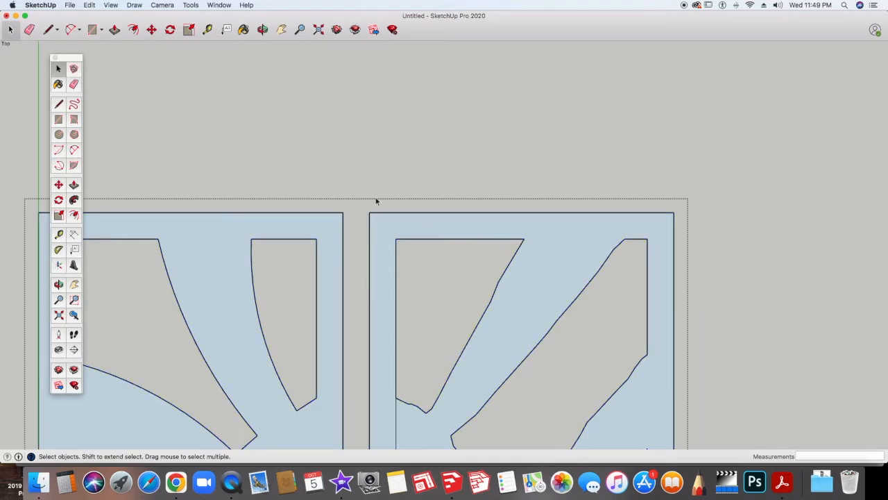
click(458, 155)
scroll(553, 263, down, 5)
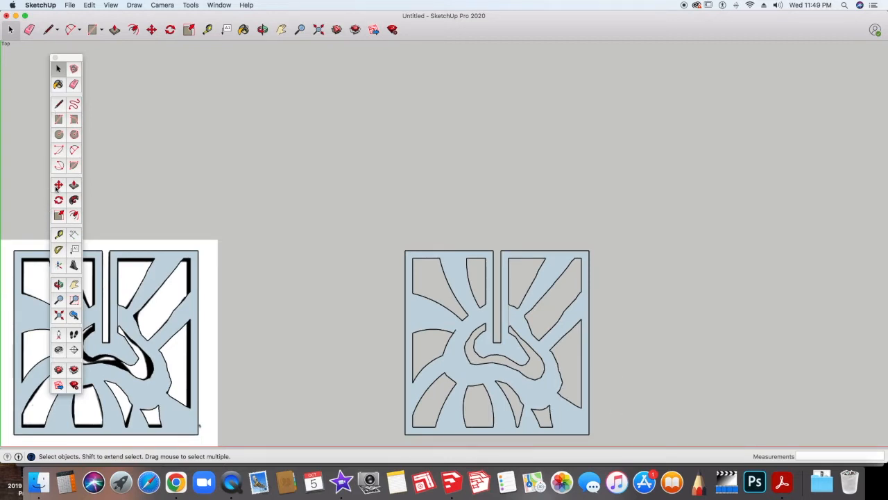
double_click(464, 378)
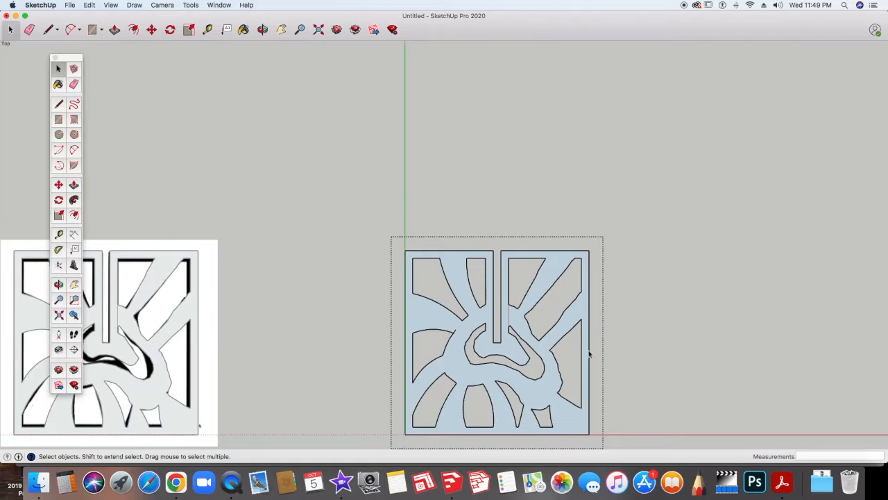
click(700, 337)
Copy the grouped panel from its lower-left corner along the red axis, leaving a small gap beside the first group
click(547, 364)
mouse_move(568, 375)
shift+middle_down()
mouse_move(528, 274)
mouse_move(503, 257)
shift+middle_up()
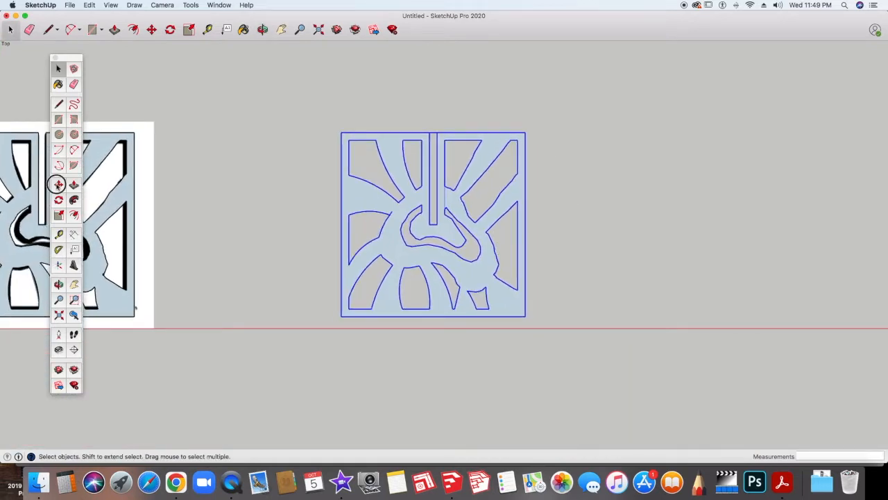
click(58, 185)
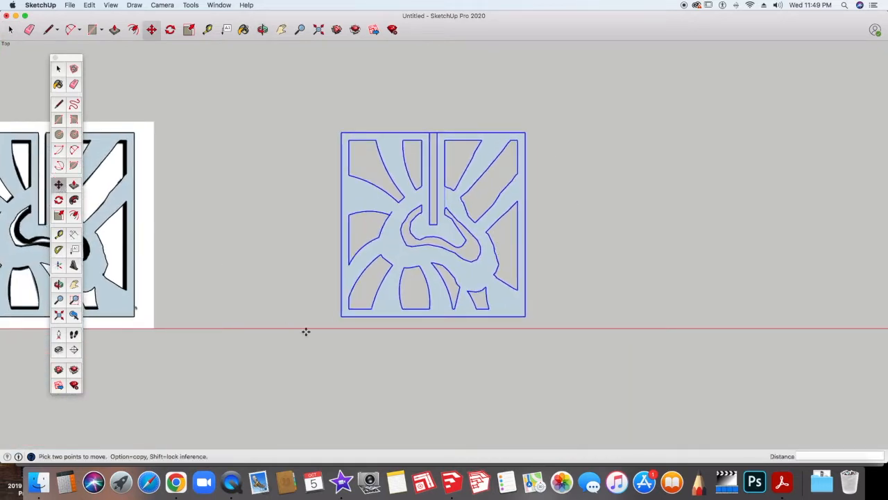
click(342, 317)
key(alt)
click(564, 317)
Set the camera to Perspective and orbit to an angled view of the three flat panels
scroll(535, 361, down, 3)
mouse_move(532, 387)
middle_down()
mouse_move(462, 369)
mouse_move(413, 196)
middle_up()
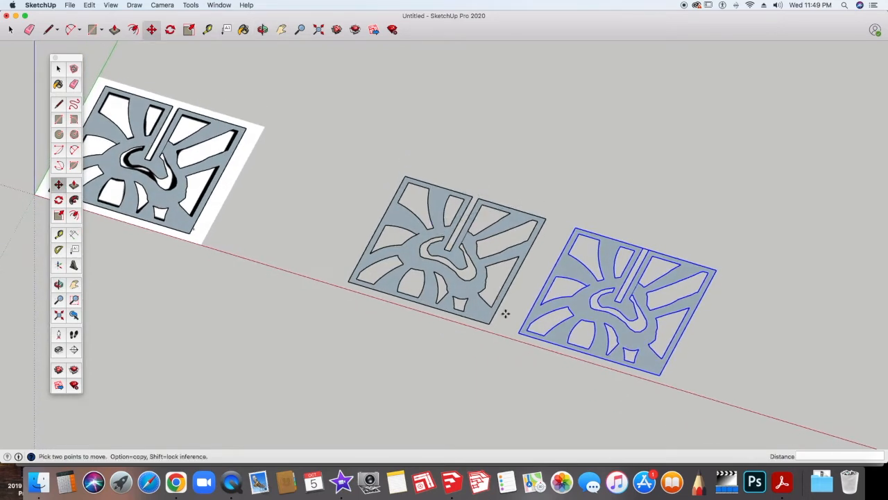
middle_drag(445, 328, 403, 253)
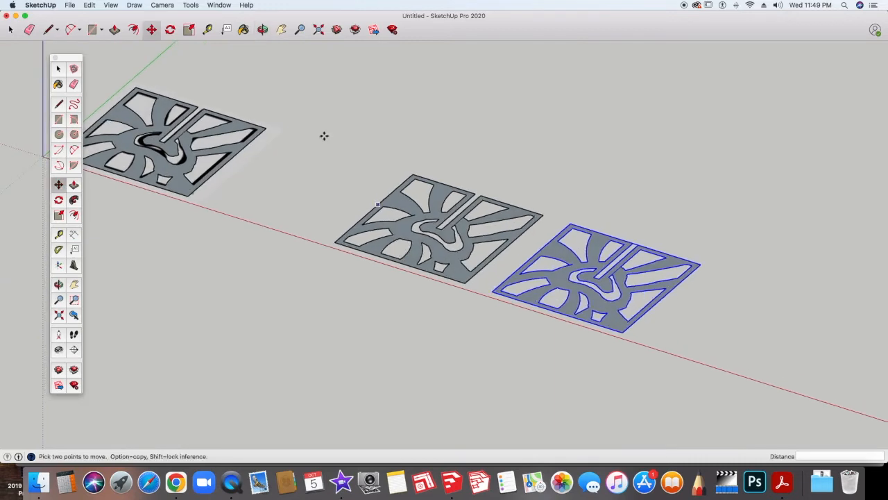
click(171, 5)
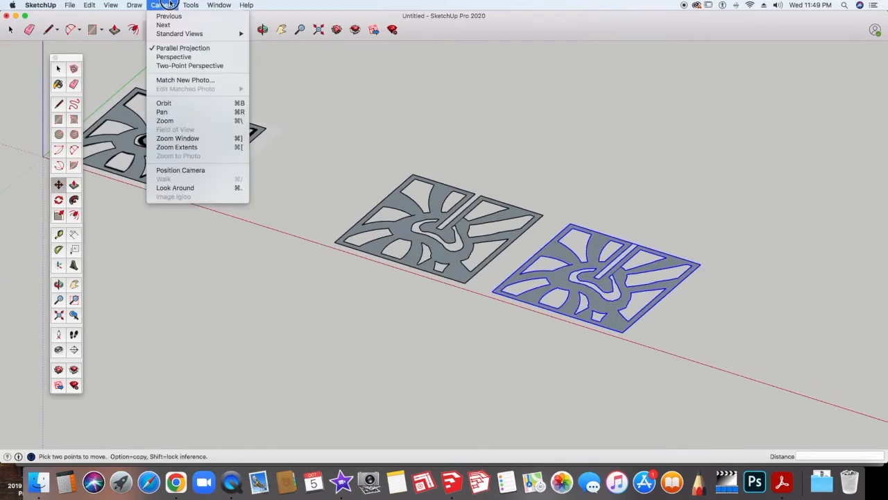
click(166, 56)
scroll(437, 220, down, 6)
middle_drag(421, 211, 368, 217)
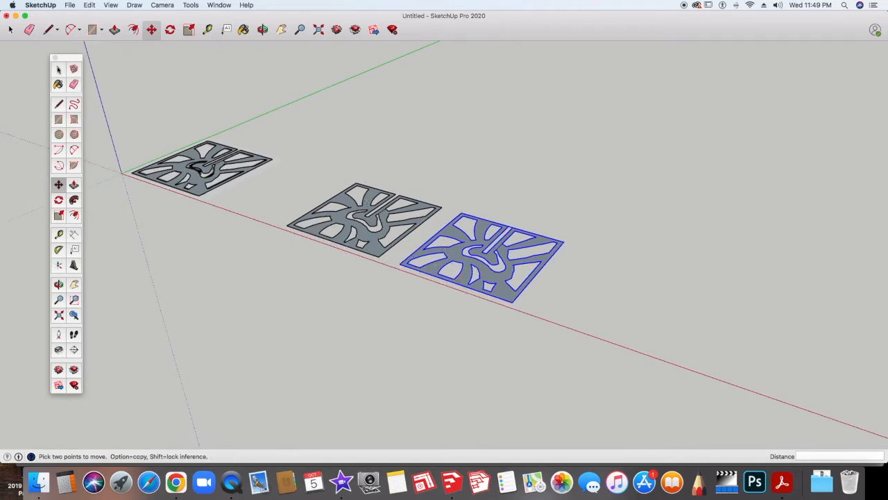
Open the panel group farthest from the origin, Push/Pull its face up 1/8", and close the group
click(59, 67)
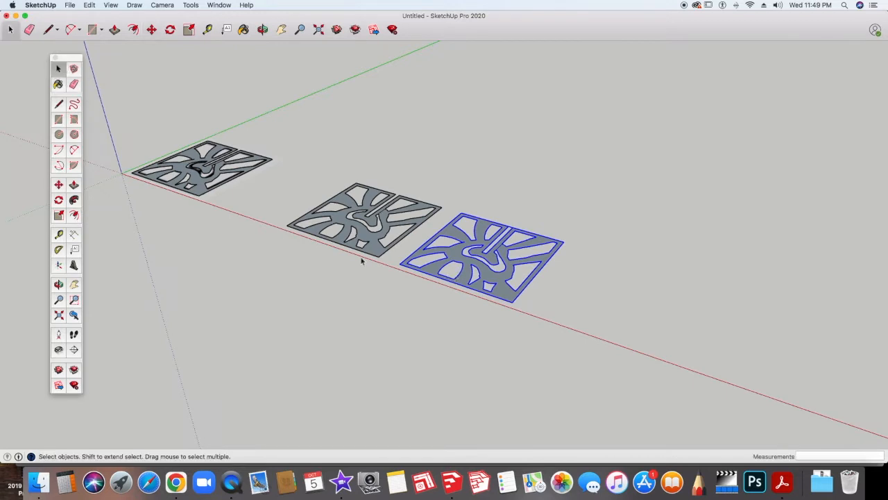
click(73, 185)
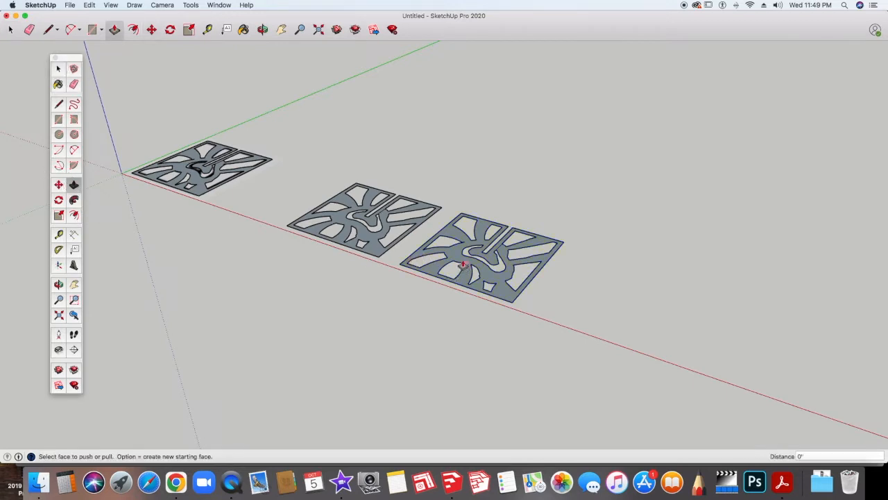
key(space)
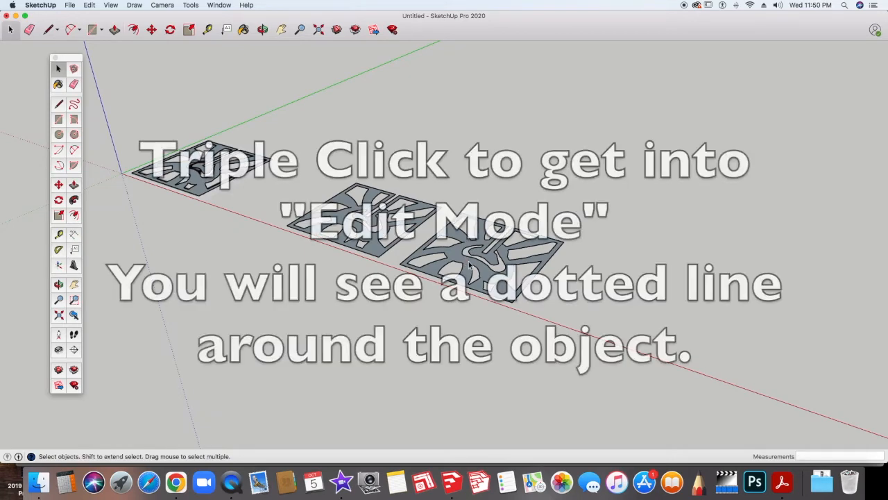
triple_click(470, 266)
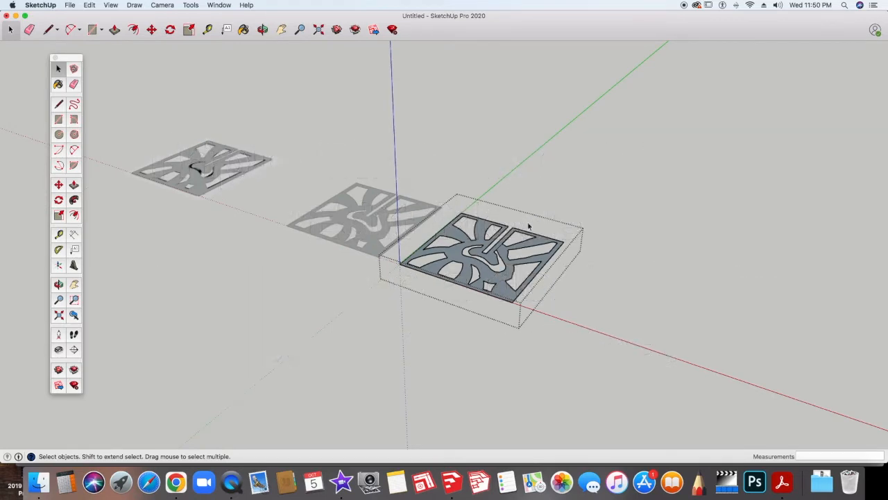
click(75, 185)
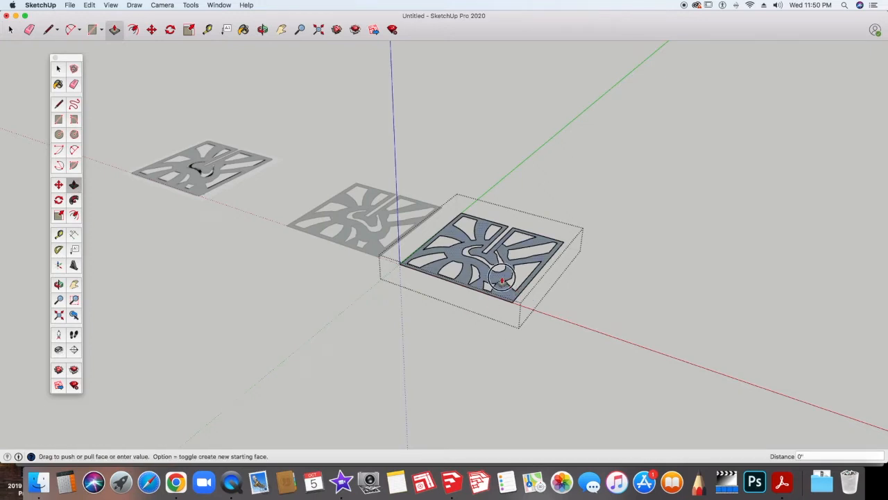
drag(502, 281, 498, 244)
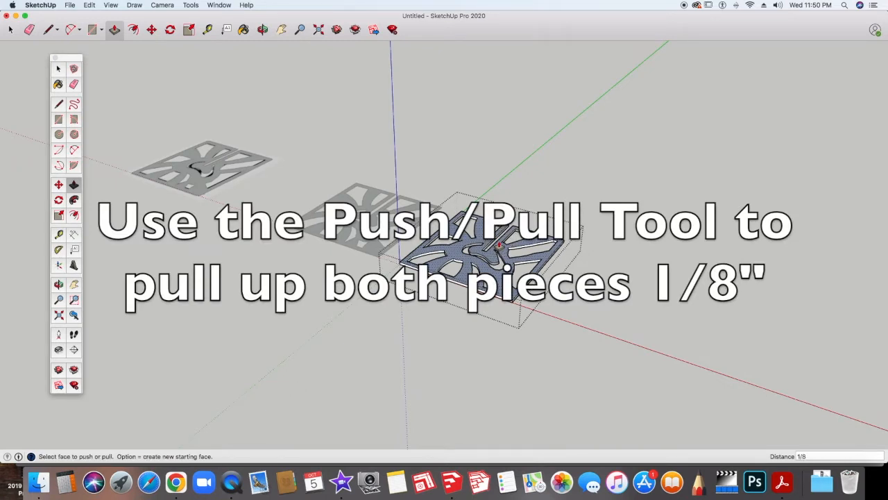
click(499, 244)
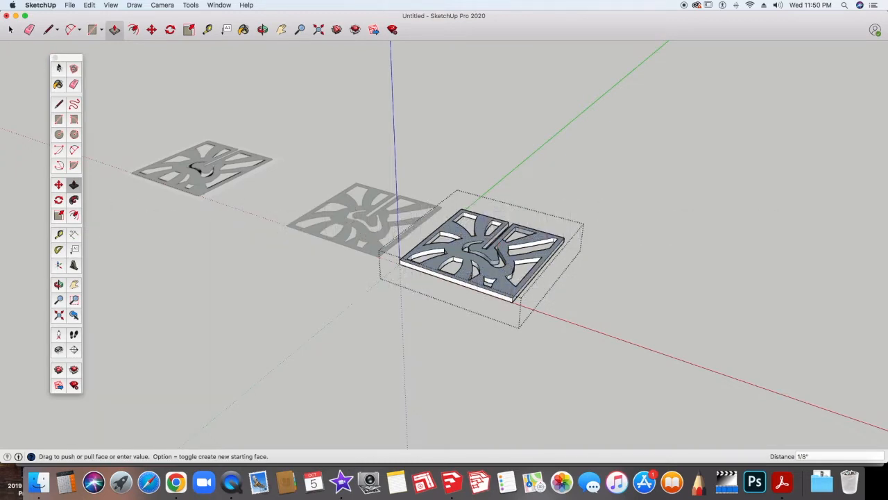
key(space)
click(292, 299)
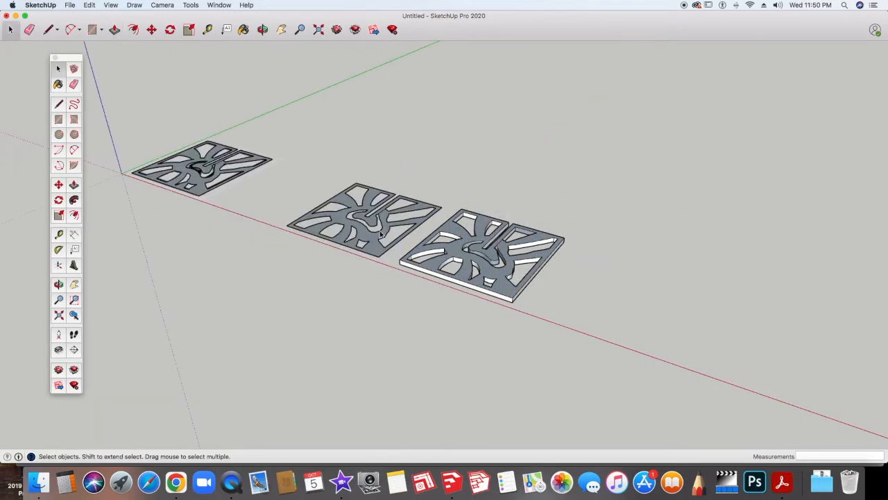
Open the middle panel group and Push/Pull its face up 1/8"
double_click(377, 241)
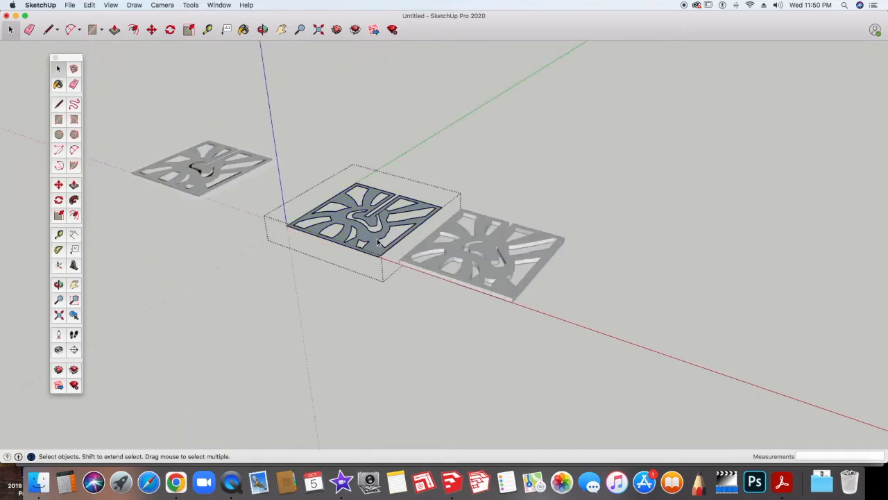
click(74, 185)
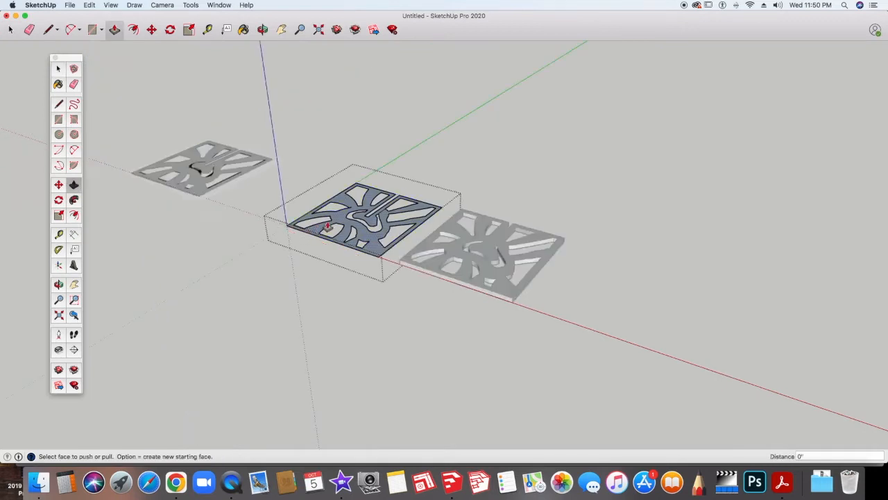
drag(337, 224, 330, 168)
drag(340, 221, 337, 197)
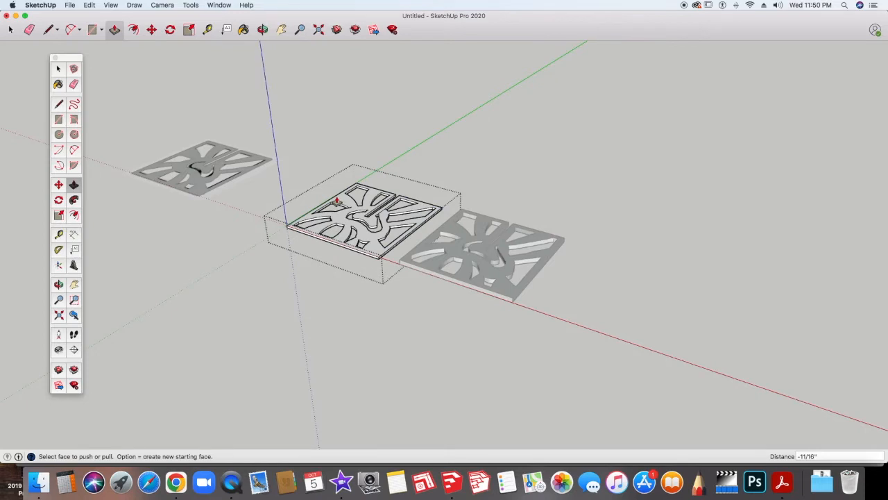
text(1/8)
click(337, 201)
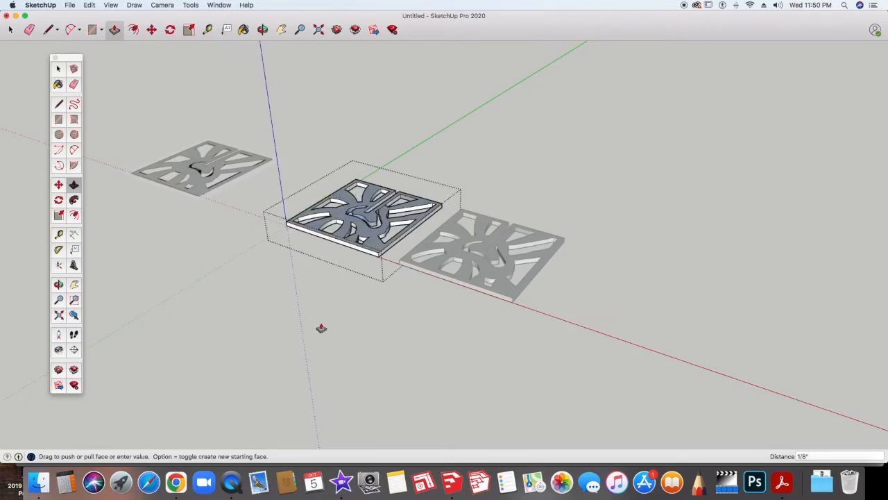
click(59, 69)
Select both extruded panel groups and copy them together about 8 9/16" along the red axis
middle_drag(354, 342, 426, 394)
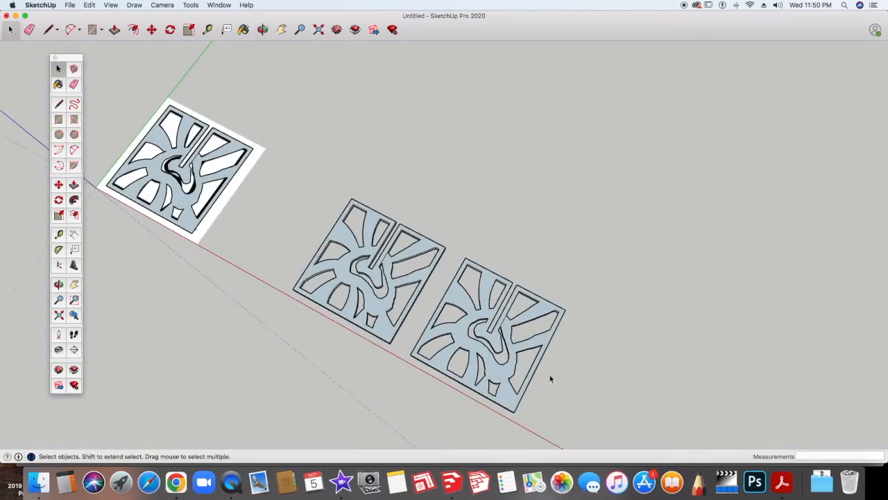
middle_drag(468, 364, 288, 363)
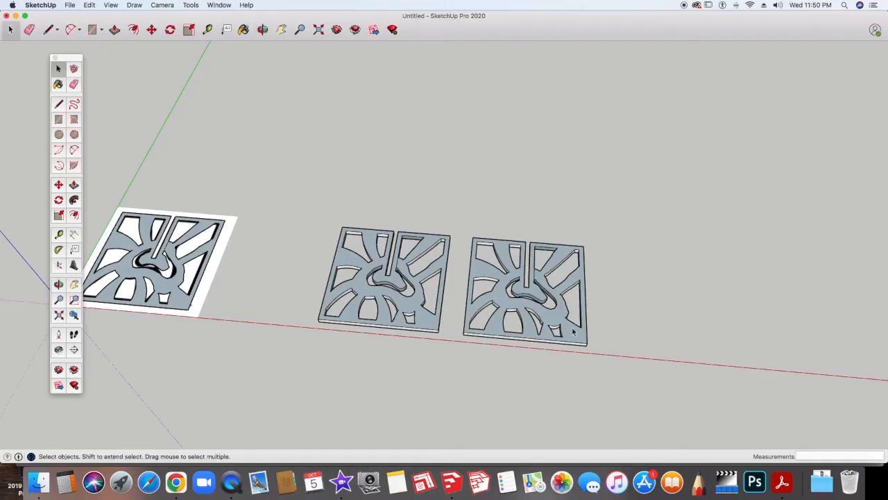
shift+middle_drag(444, 325, 389, 314)
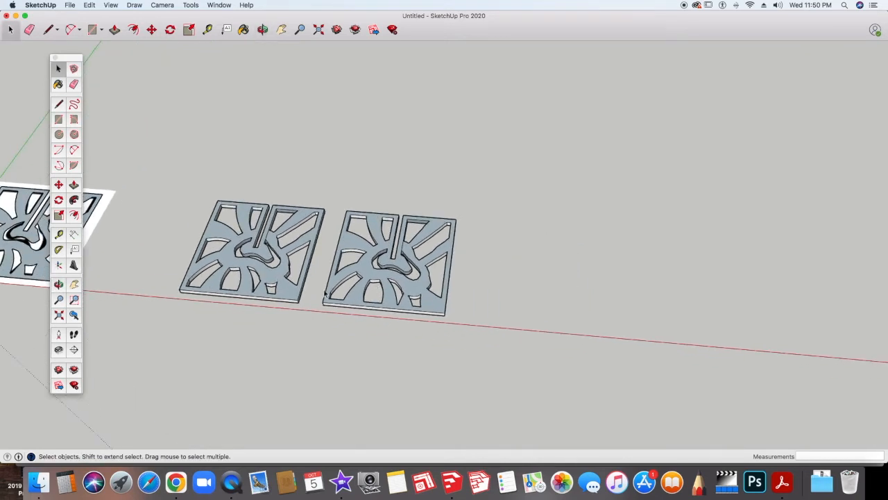
click(290, 295)
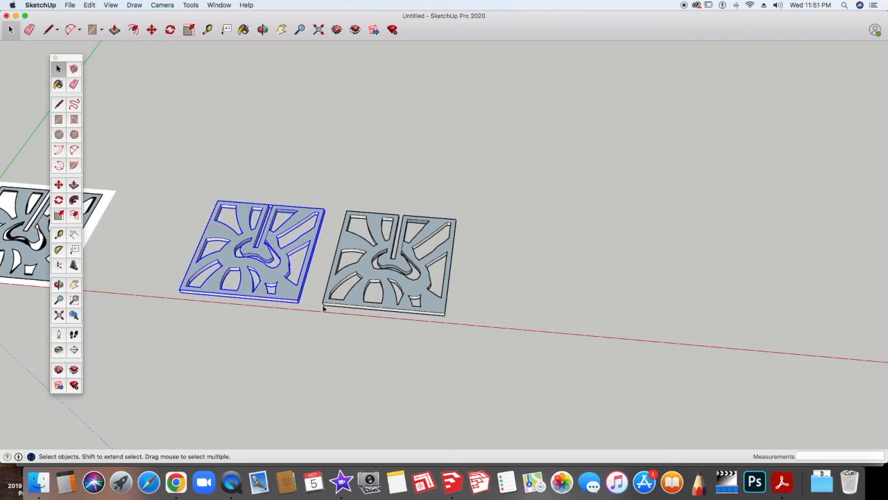
shift+click(336, 286)
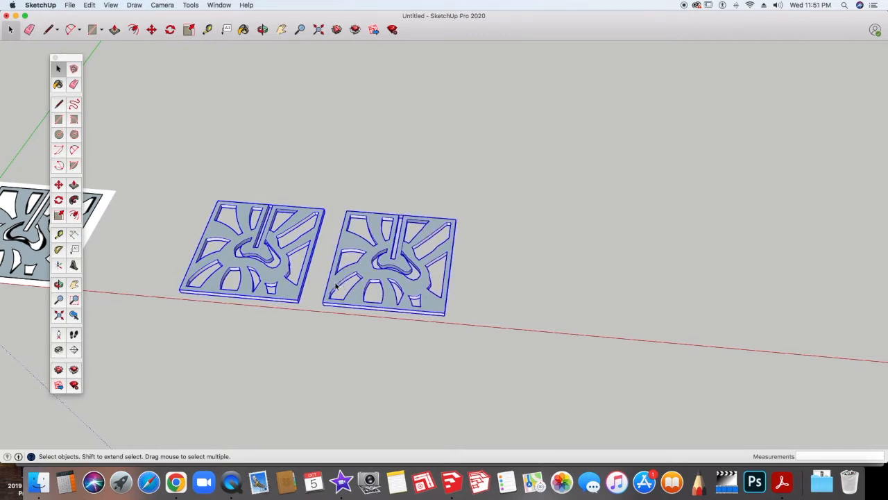
click(59, 184)
scroll(177, 295, up, 4)
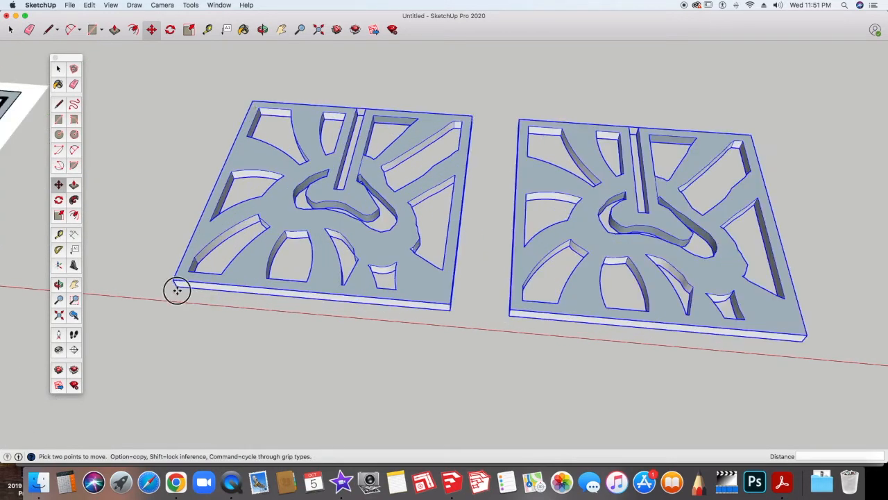
click(176, 290)
key(alt)
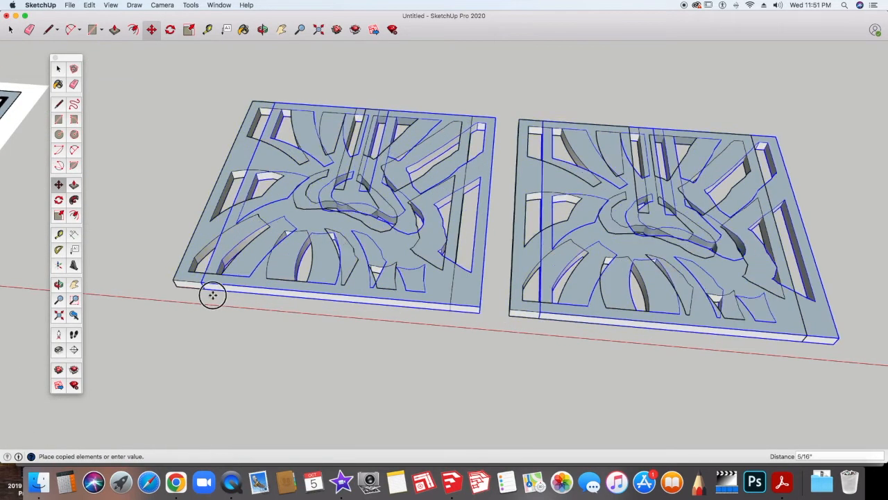
scroll(347, 300, down, 6)
scroll(335, 297, down, 2)
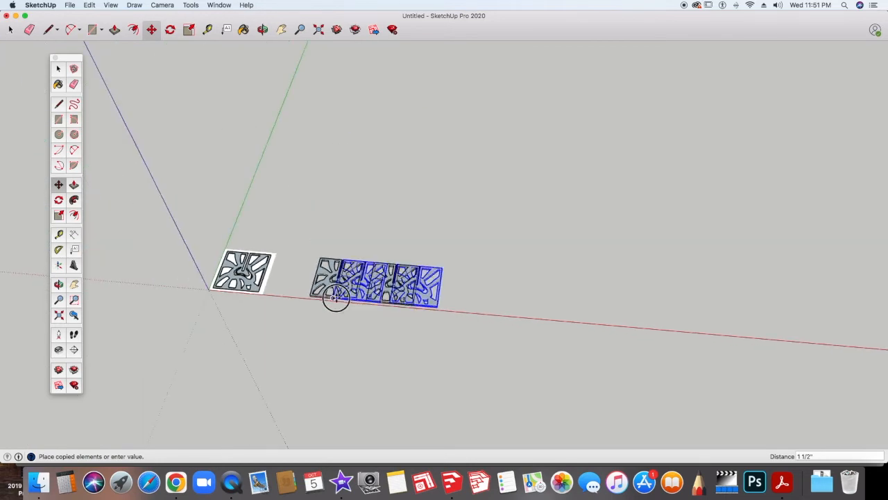
click(444, 305)
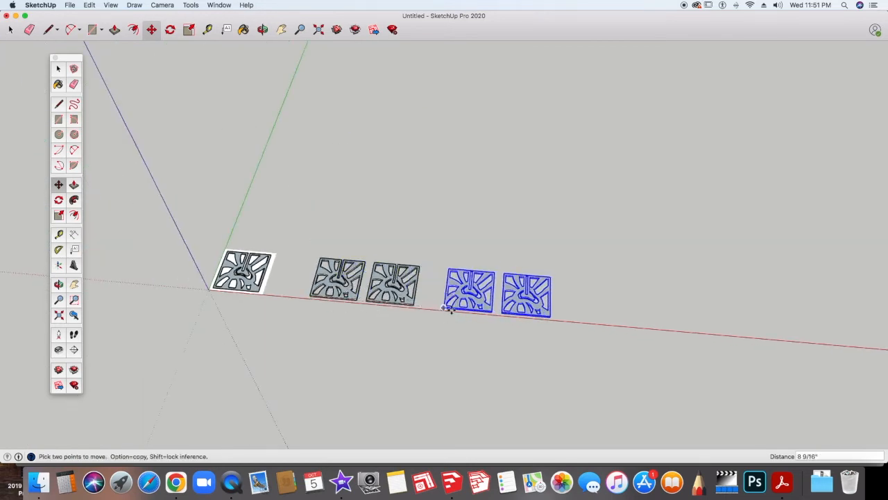
Rotate the two copied panels together about the red axis from the outer bottom corner until they stand upright
middle_drag(526, 368, 139, 345)
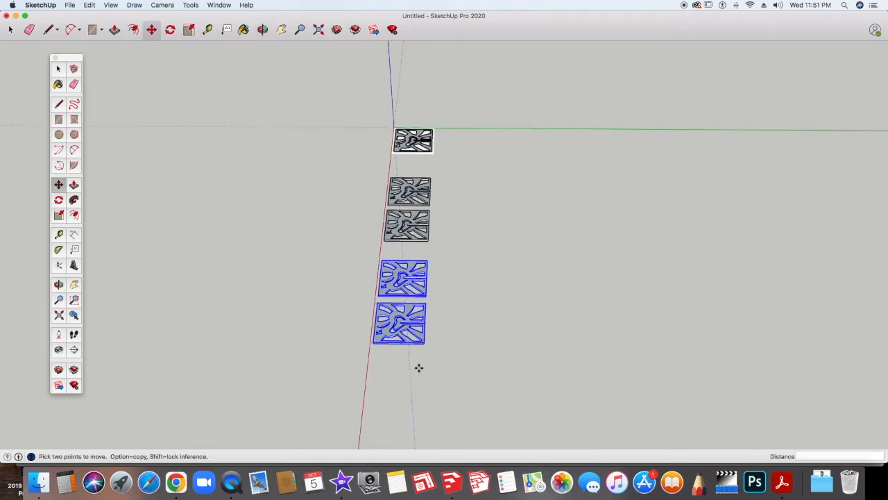
click(58, 70)
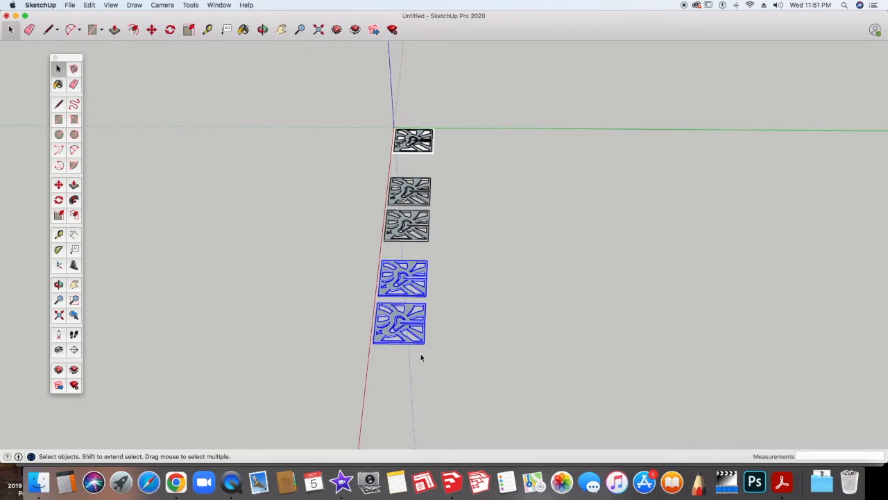
middle_drag(403, 377, 510, 426)
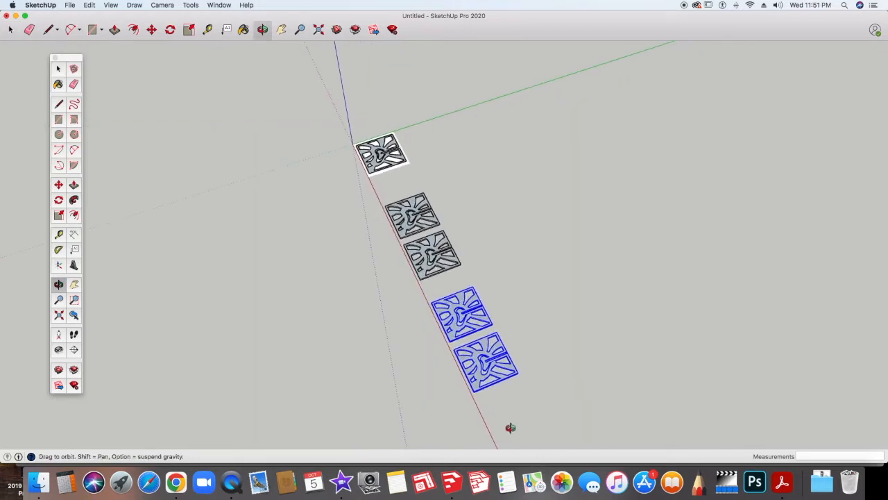
scroll(478, 333, up, 3)
middle_drag(483, 362, 438, 258)
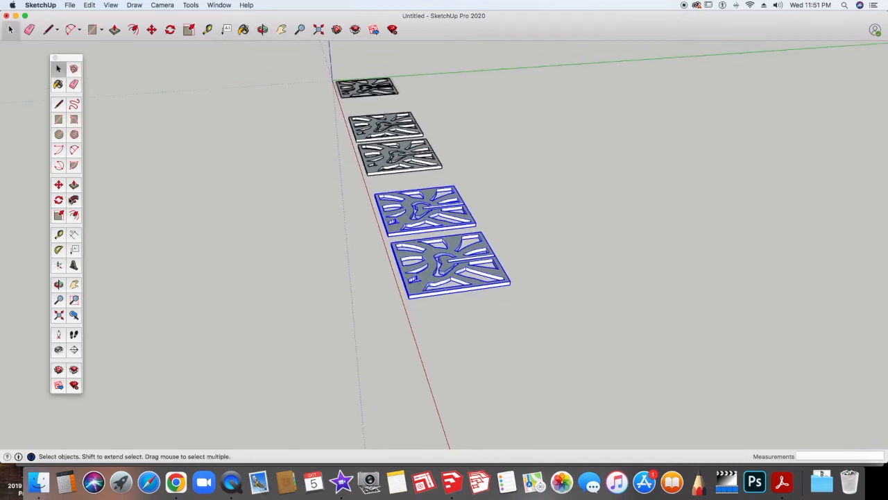
click(58, 200)
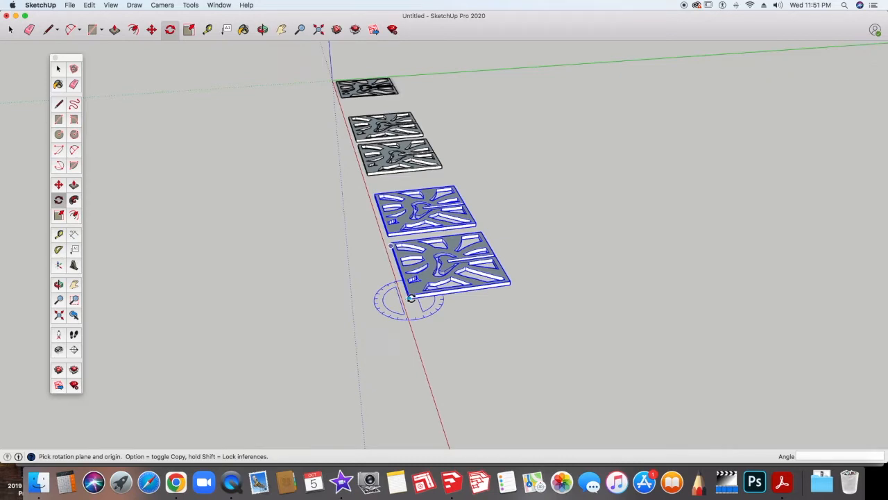
scroll(410, 297, up, 2)
scroll(411, 297, up, 2)
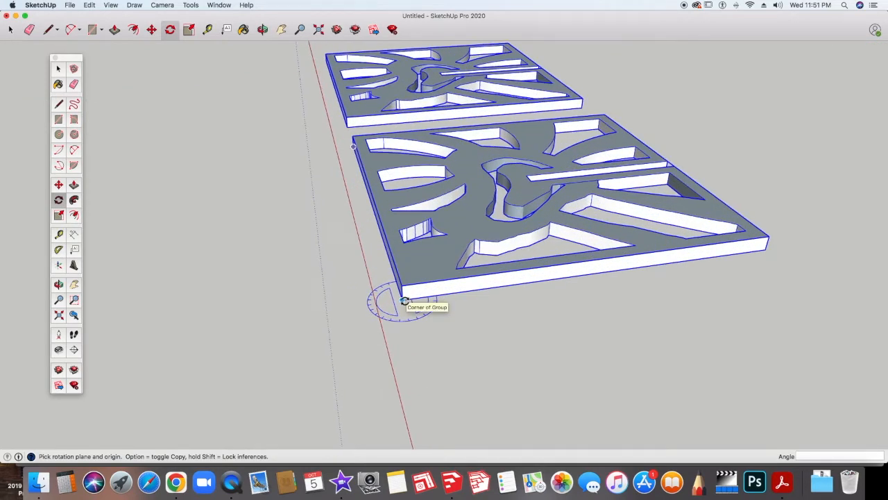
key(Right)
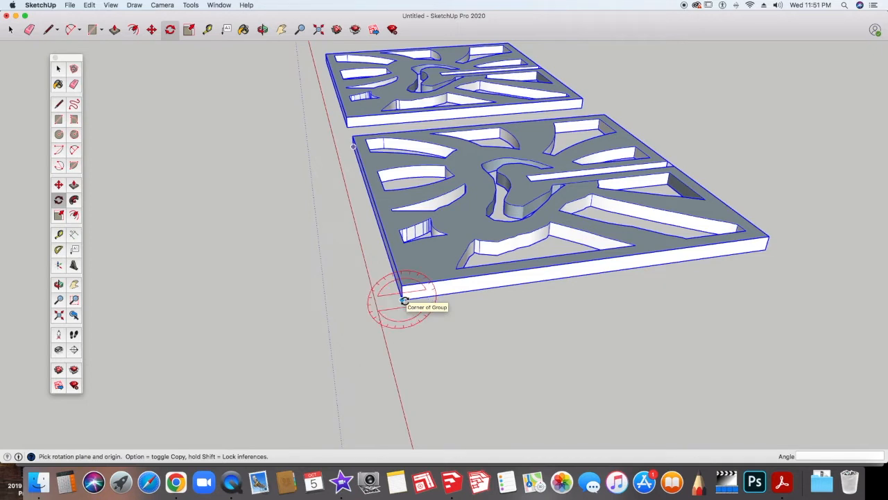
click(403, 299)
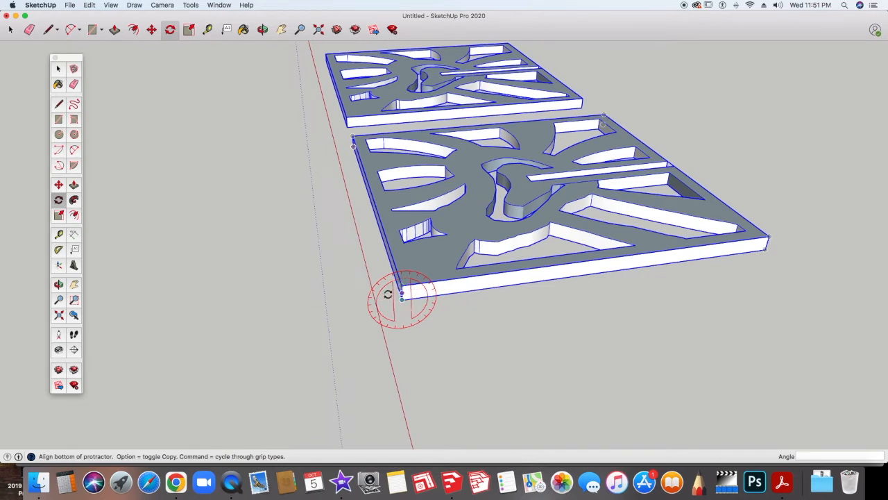
click(321, 308)
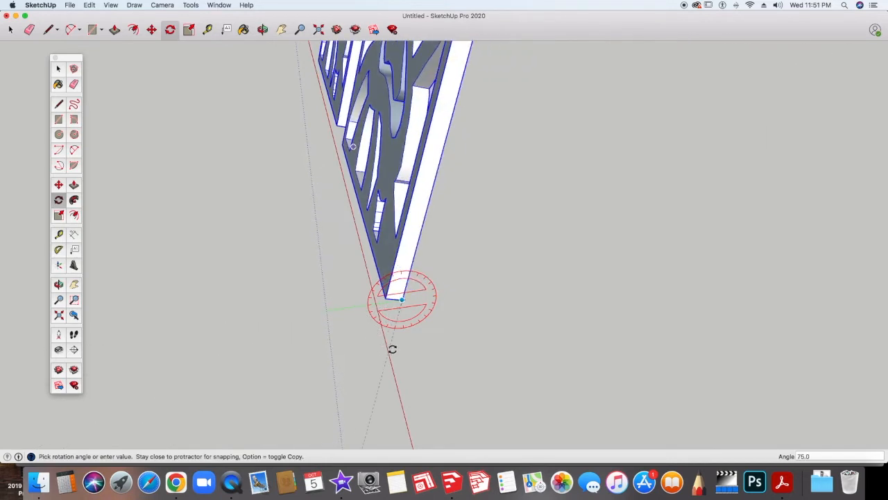
click(407, 348)
scroll(307, 322, down, 3)
middle_drag(300, 329, 527, 305)
mouse_move(446, 273)
middle_down()
mouse_move(444, 285)
mouse_move(455, 281)
middle_up()
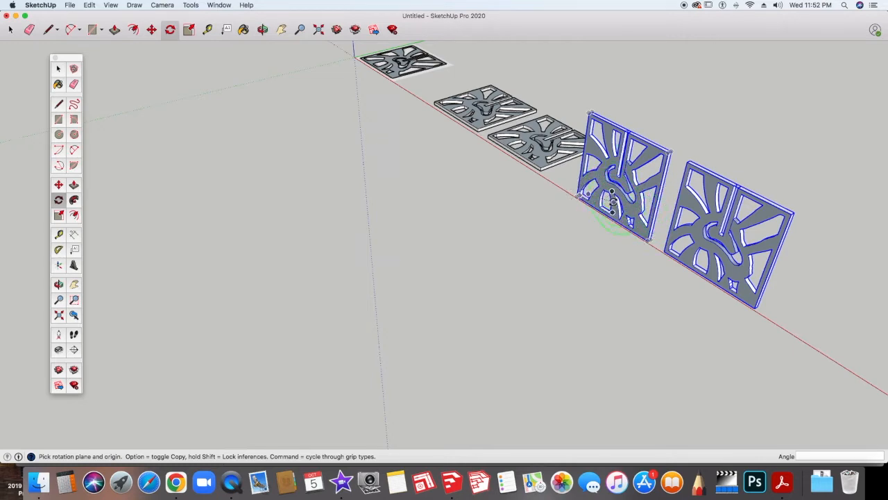
scroll(613, 210, up, 5)
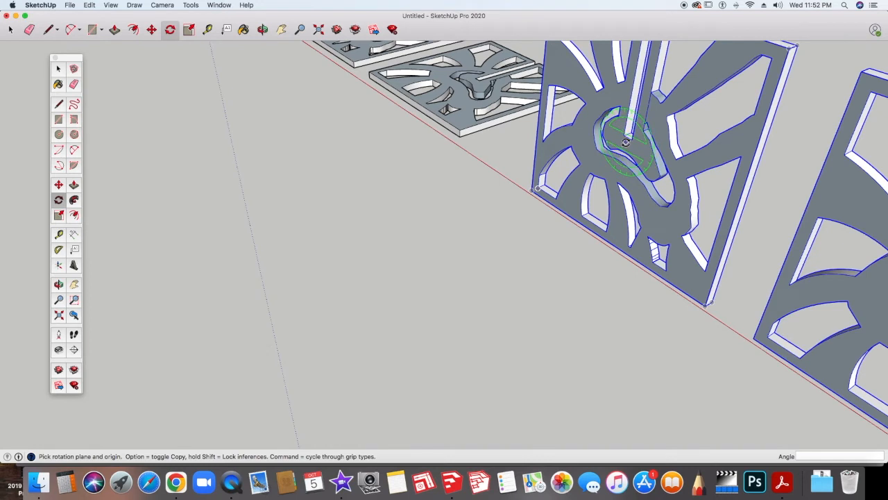
click(625, 142)
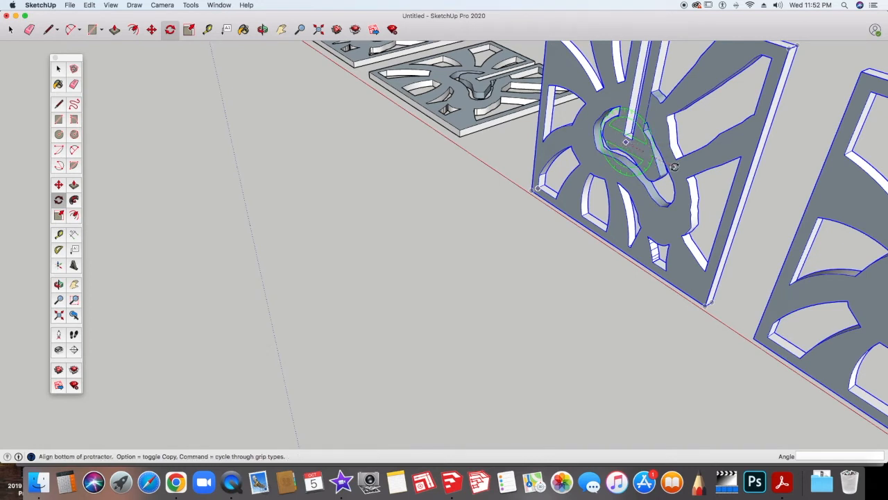
click(709, 186)
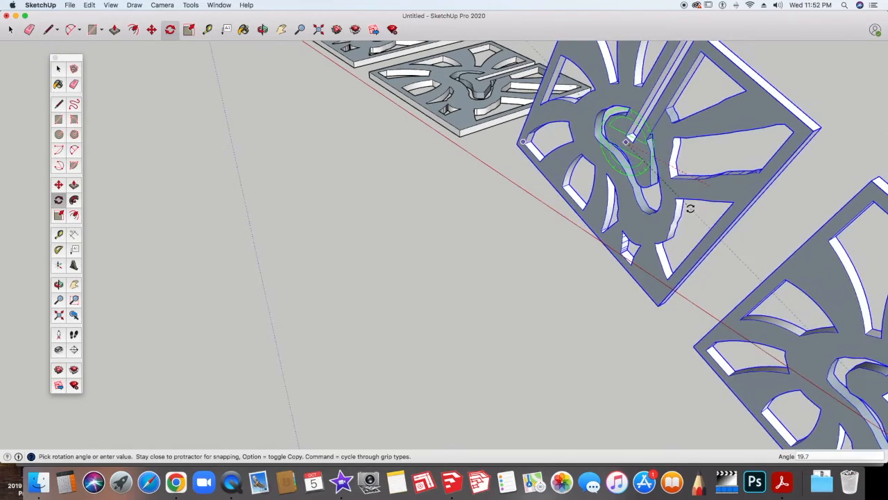
click(693, 209)
key(space)
click(775, 256)
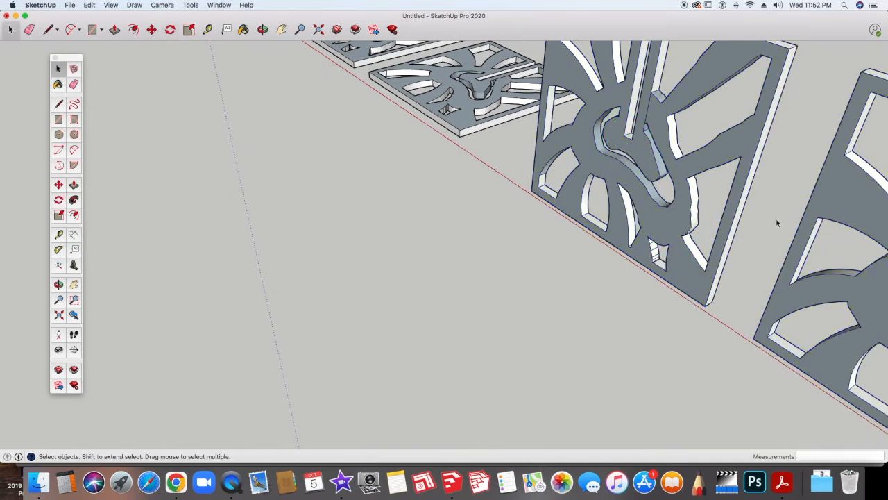
Rotate only the upright panel nearer the flat pieces 180° in its own plane so its slot opens downward
click(676, 172)
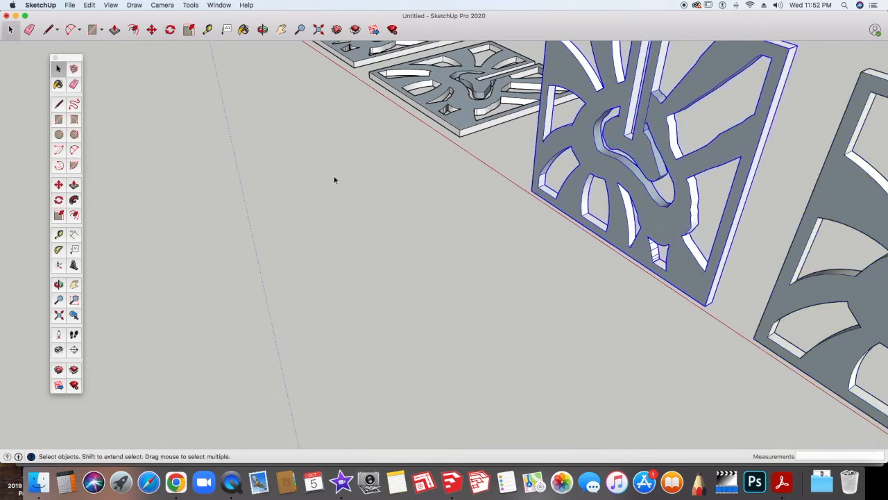
click(59, 200)
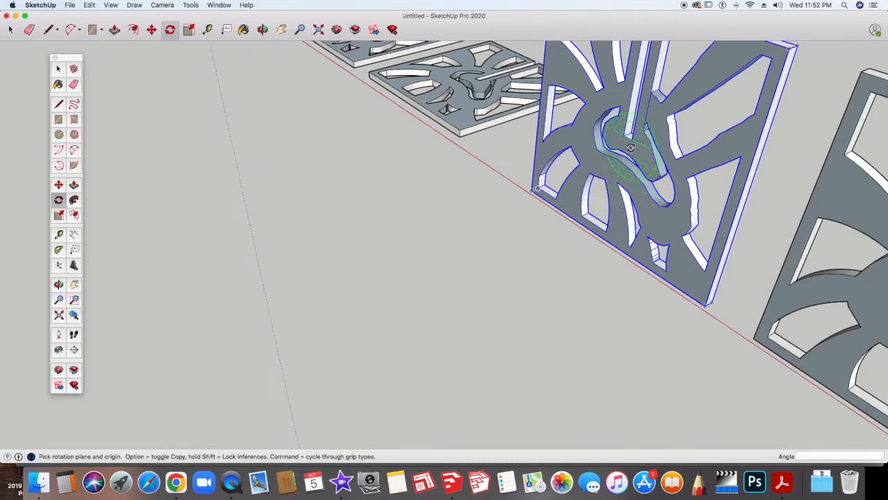
drag(630, 147, 705, 190)
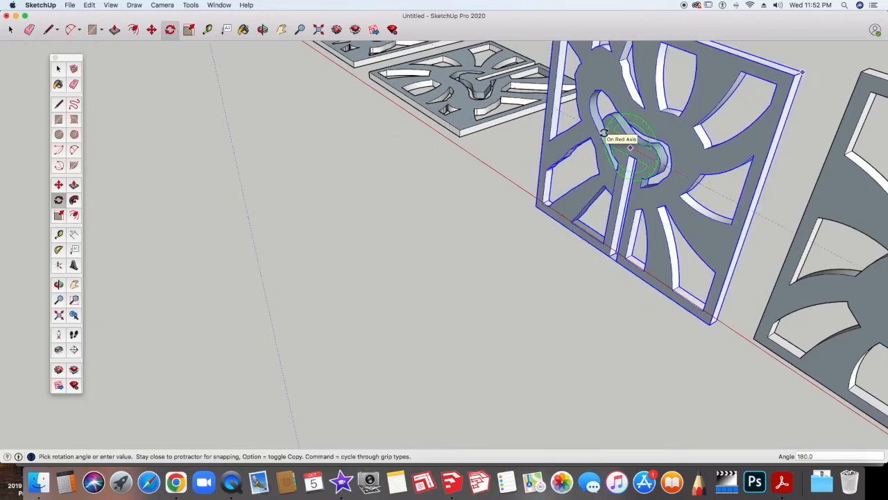
click(630, 147)
Rotate the flipped panel 90° about the vertical axis from its top edge so it stands perpendicular to the other upright panel
scroll(513, 226, down, 3)
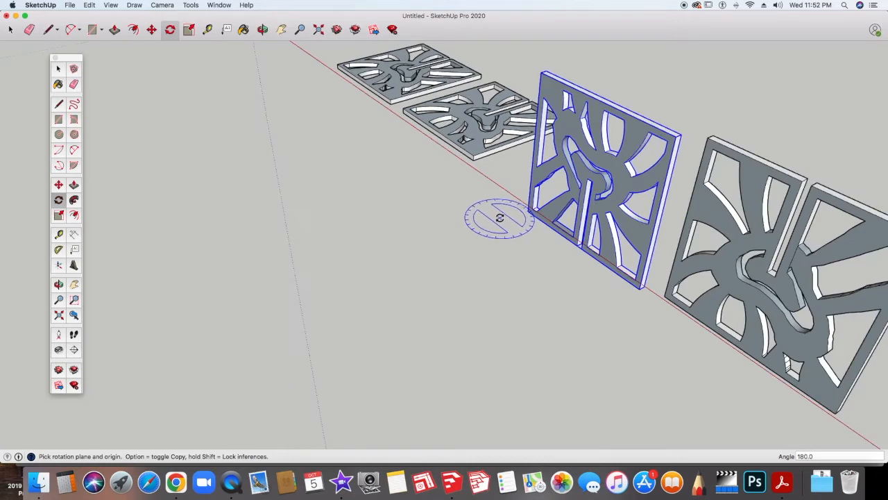
scroll(500, 218, down, 2)
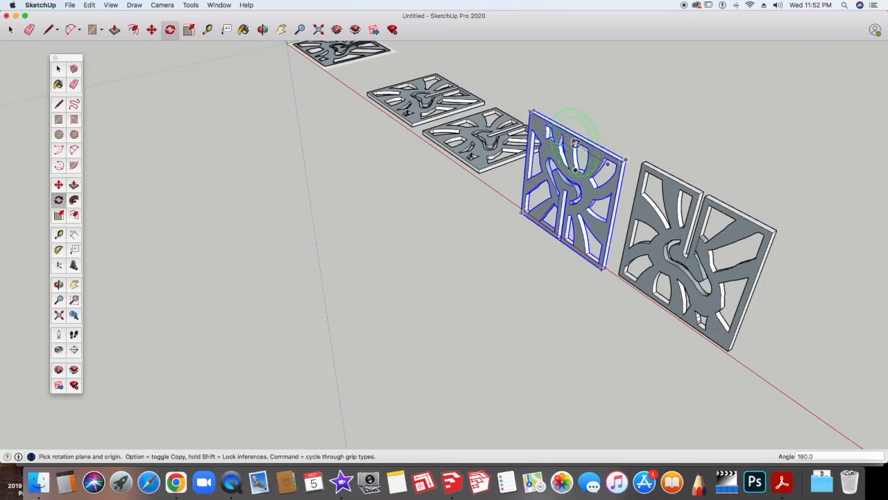
scroll(576, 143, up, 5)
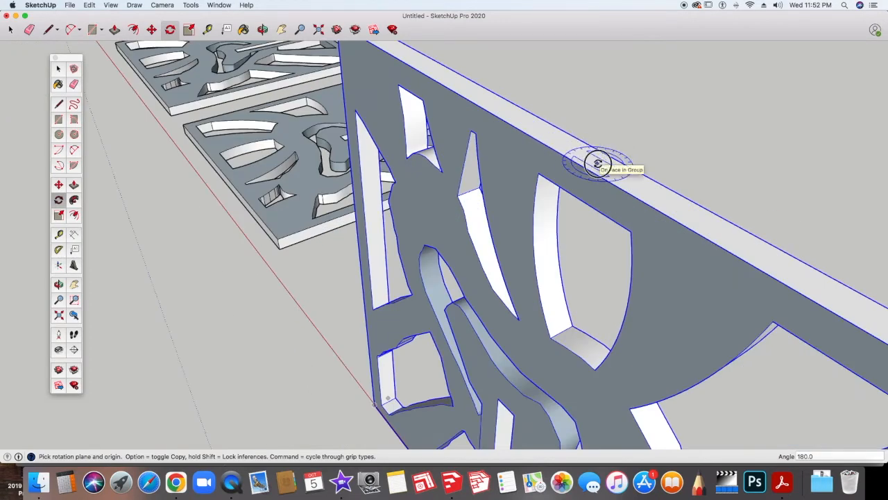
click(598, 164)
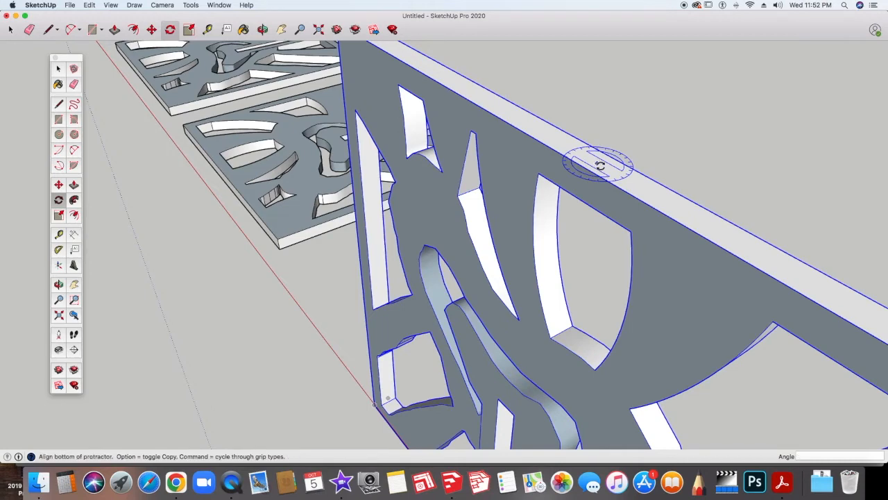
click(659, 198)
middle_drag(664, 196, 655, 144)
key(Escape)
Move the turned panel about 3 1/4" by the corner at its slot's inner end into the other upright panel's slot
scroll(618, 199, down, 6)
scroll(547, 171, down, 2)
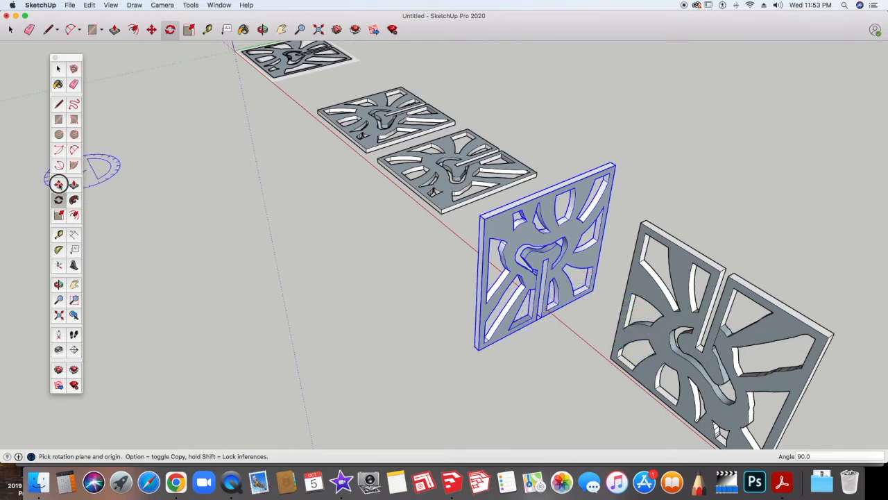
click(59, 186)
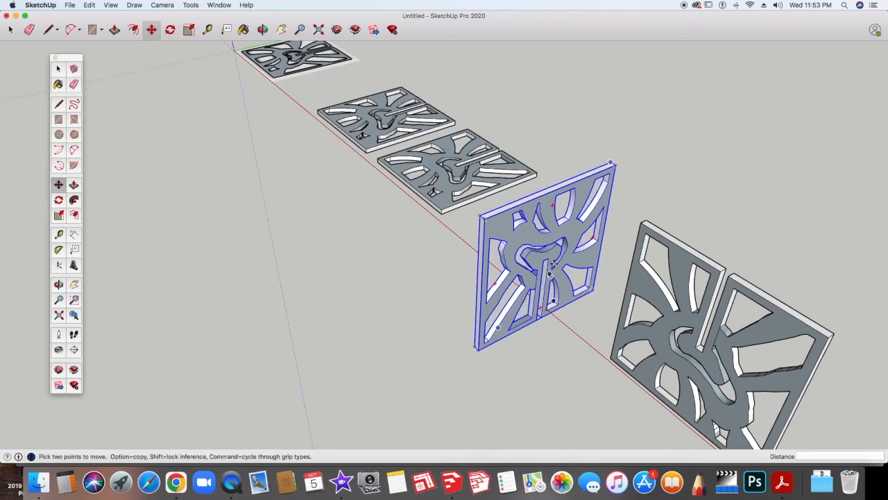
scroll(539, 272, up, 10)
scroll(540, 272, up, 3)
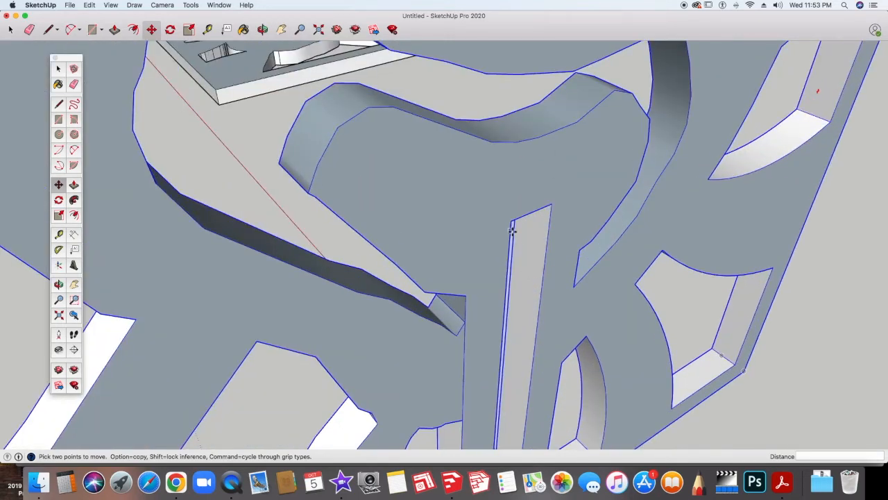
scroll(537, 280, up, 1)
middle_drag(507, 257, 507, 215)
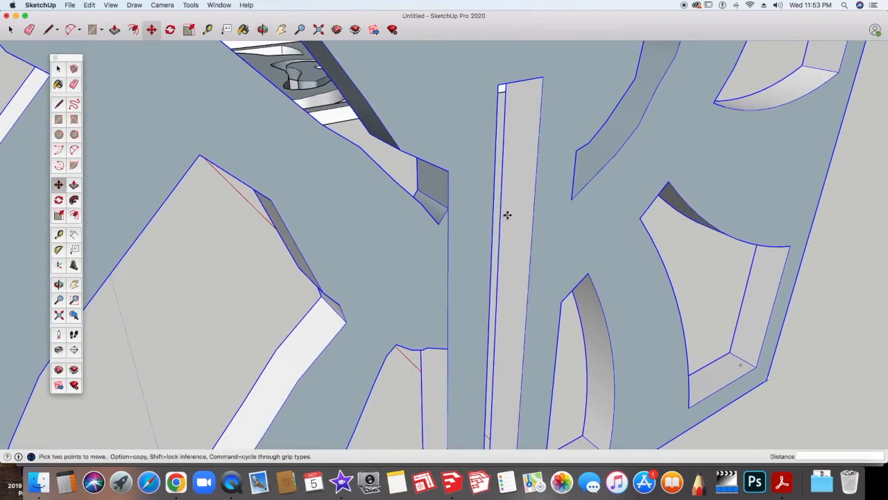
click(497, 85)
scroll(501, 84, down, 6)
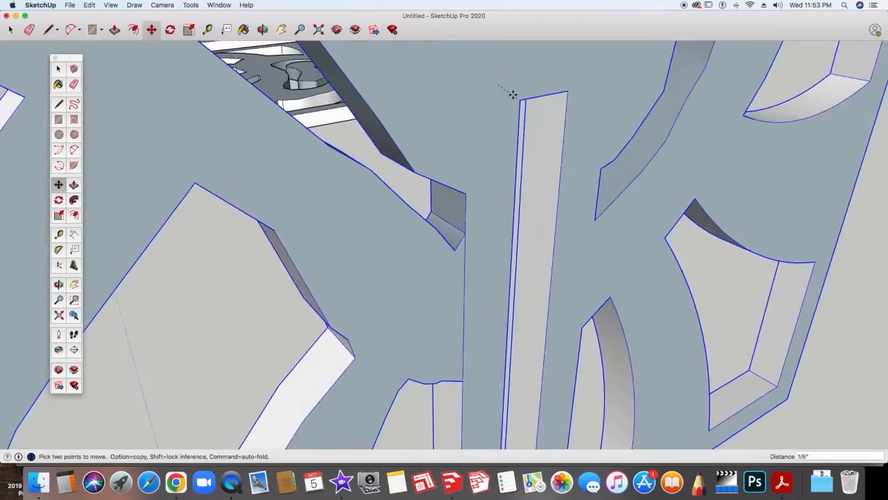
scroll(503, 82, down, 2)
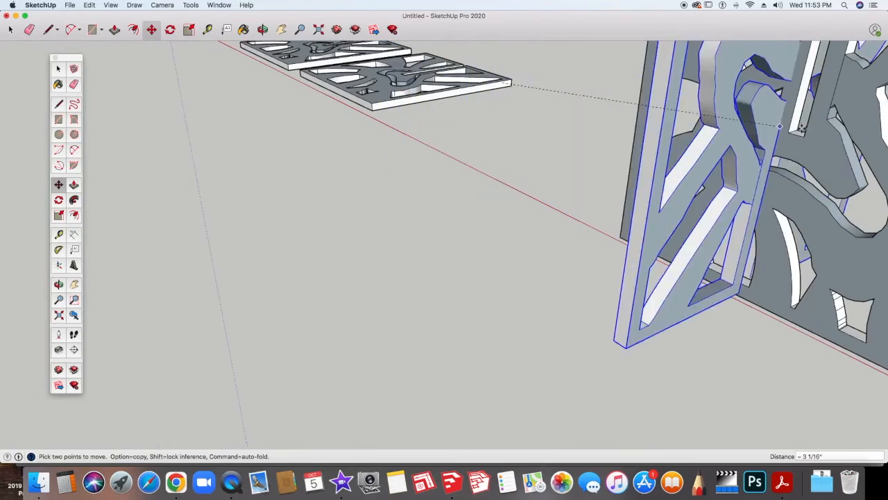
scroll(771, 174, up, 6)
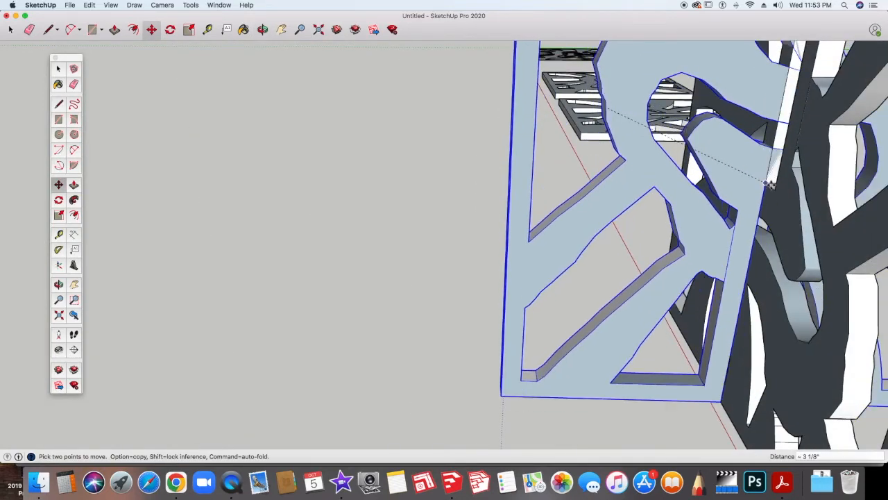
scroll(771, 182, up, 2)
scroll(774, 184, up, 3)
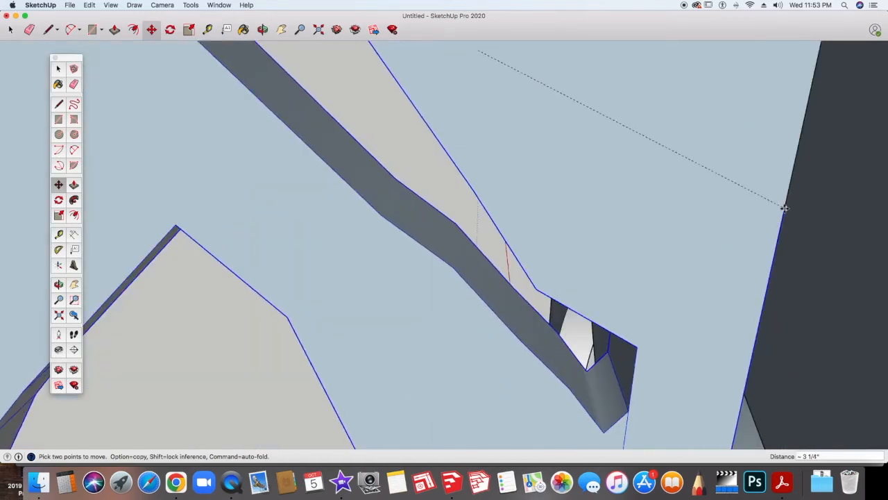
click(782, 206)
Turn on the X-ray face style to inspect where the slots of the two crossed panels meet
scroll(740, 220, down, 4)
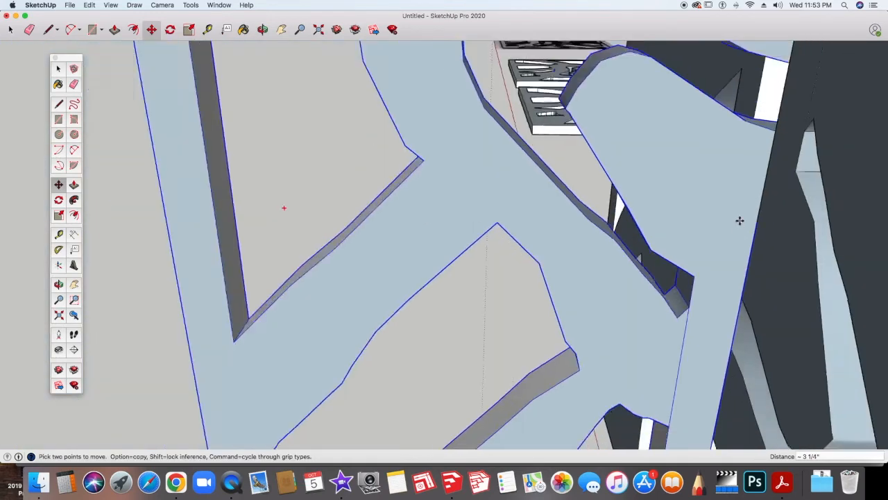
middle_drag(645, 211, 581, 95)
middle_drag(577, 154, 683, 218)
scroll(661, 176, down, 3)
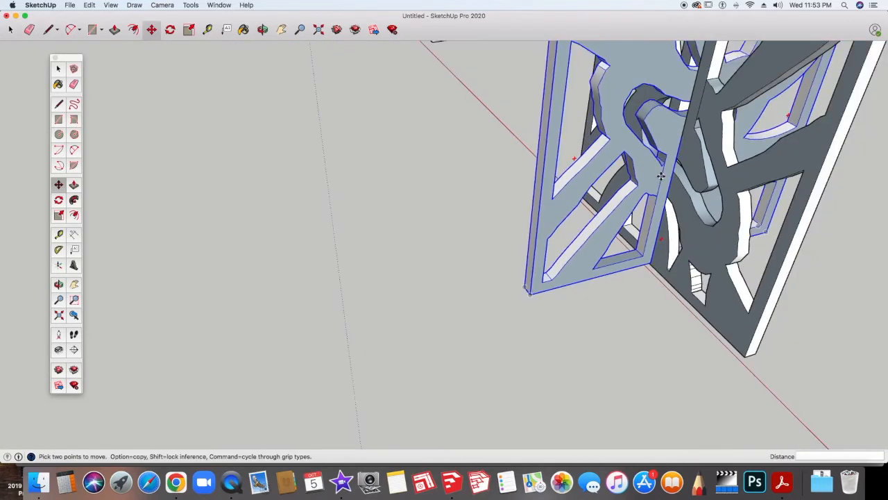
scroll(662, 175, down, 2)
middle_drag(472, 141, 528, 180)
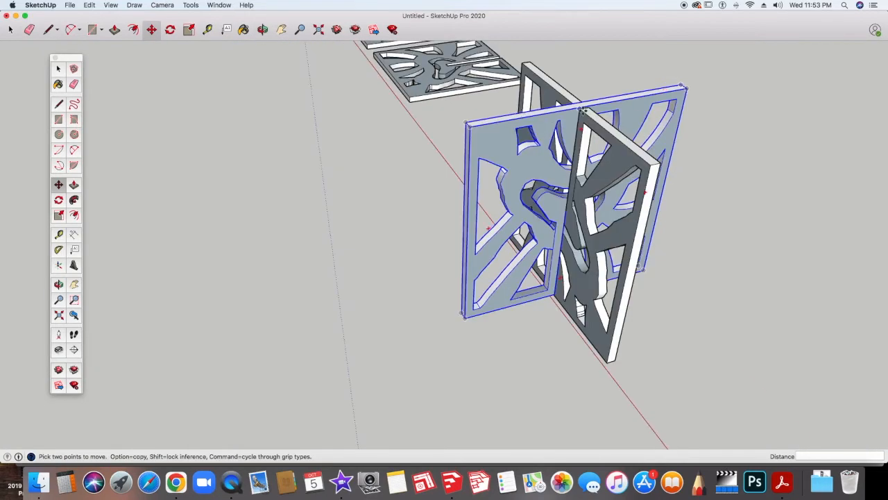
click(111, 6)
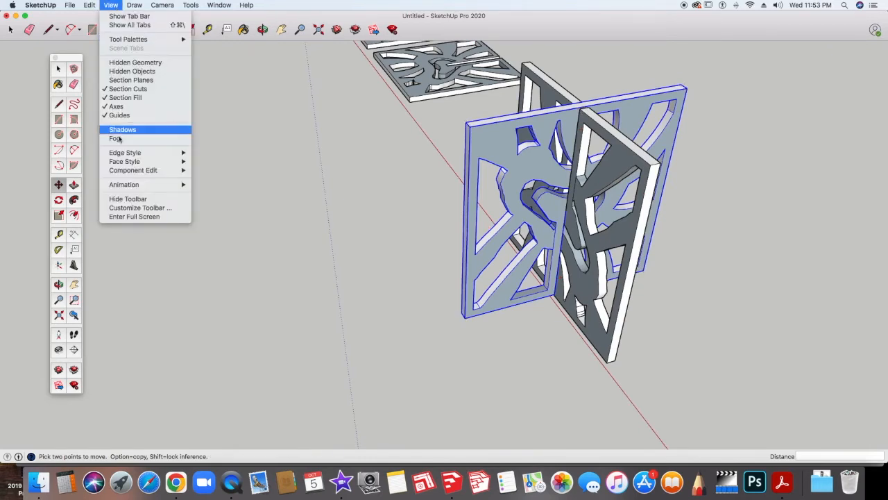
mouse_move(132, 164)
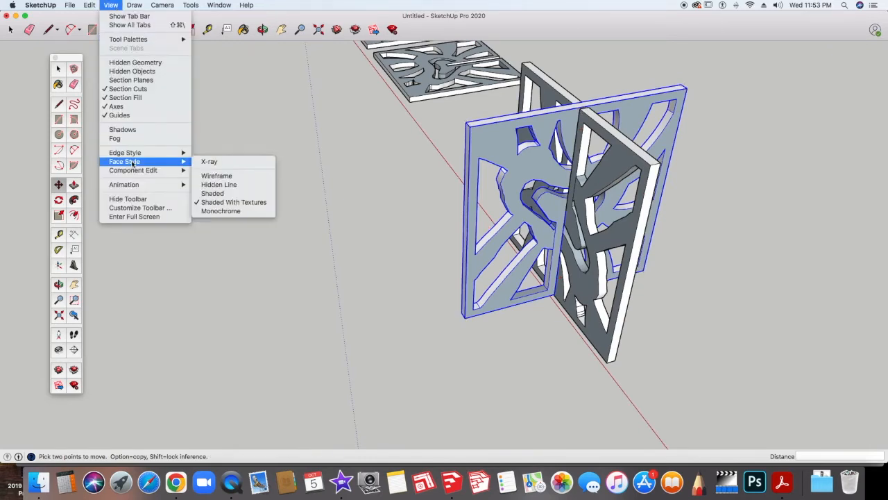
click(208, 161)
scroll(566, 202, up, 5)
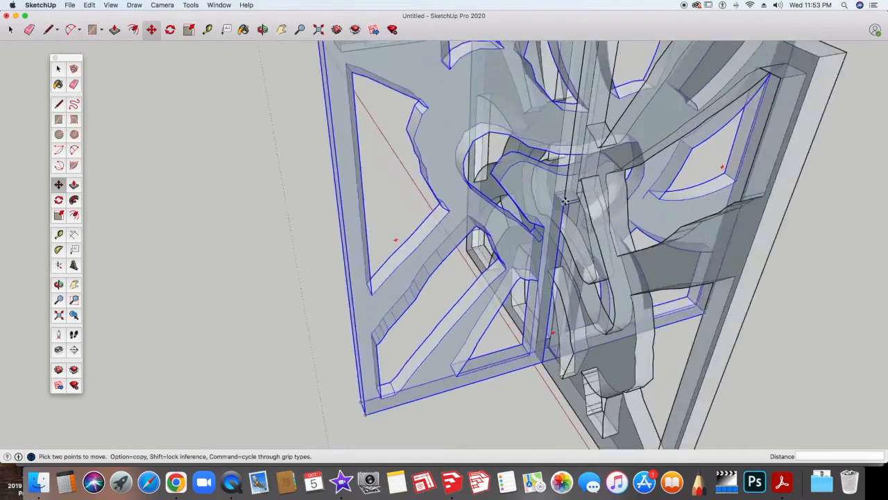
Move the turned panel slightly down so its slot's inner corner meets the matching slot corner of the other upright panel
scroll(566, 201, up, 6)
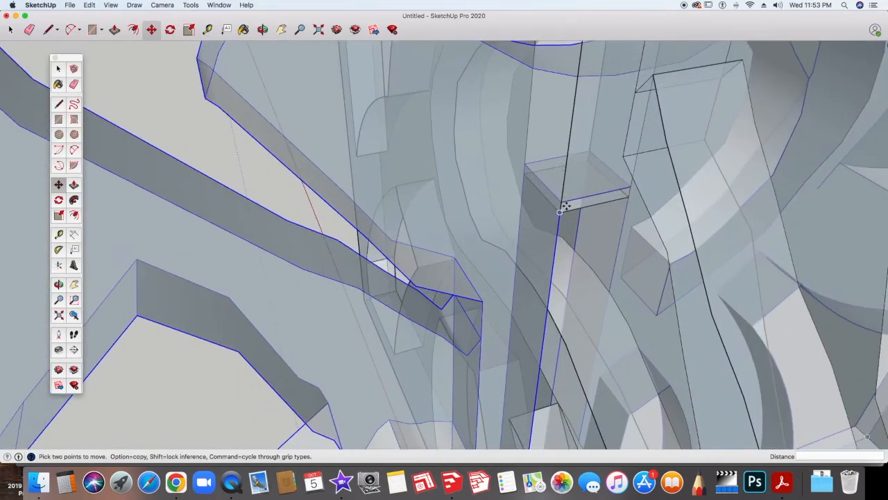
scroll(566, 201, up, 3)
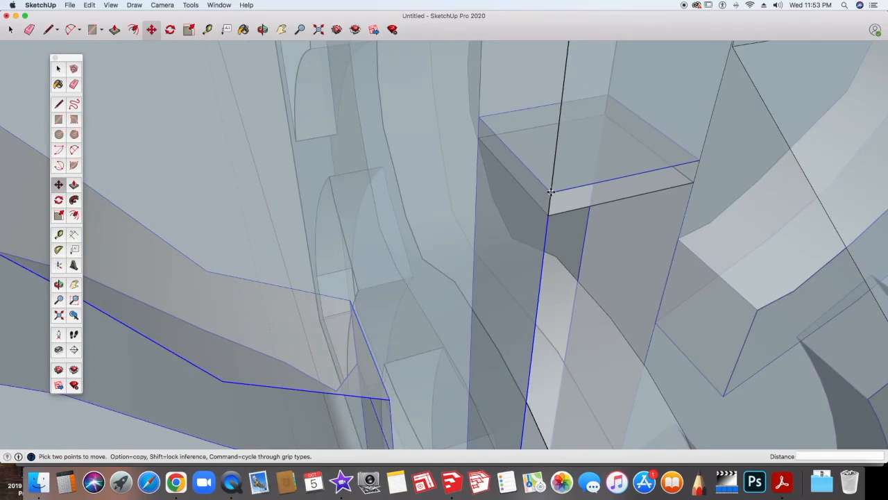
drag(551, 192, 551, 214)
scroll(548, 216, down, 8)
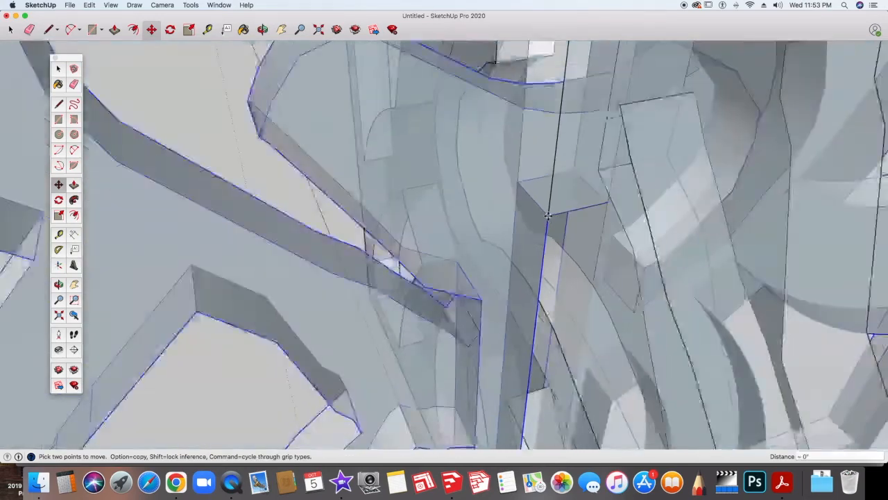
scroll(548, 216, down, 10)
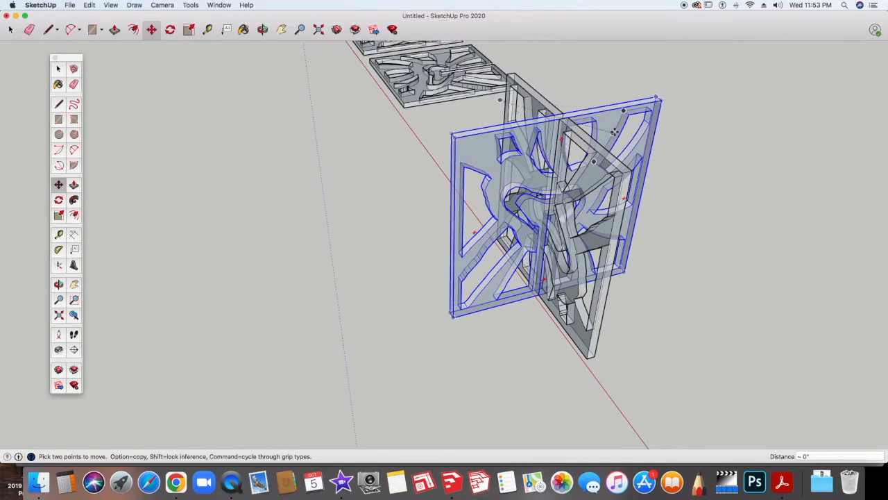
Turn off the X-ray face style and look over the row of flat panels together with the interlocked pair
click(112, 6)
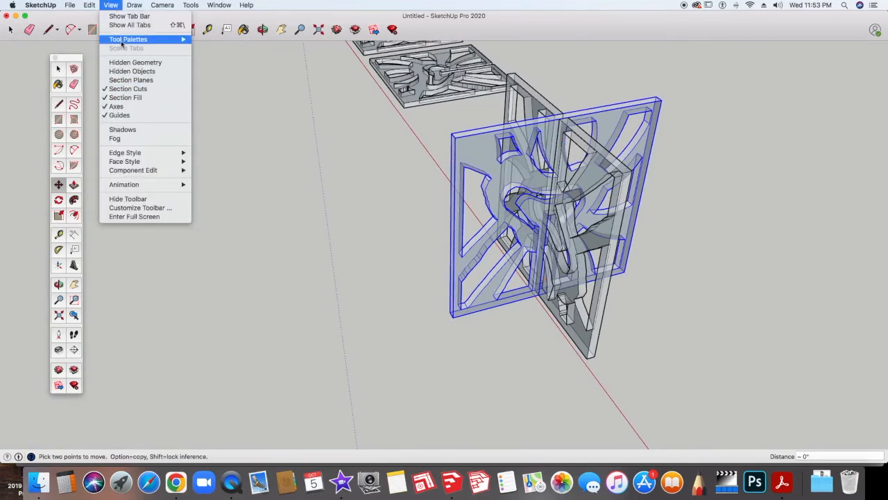
mouse_move(171, 165)
click(210, 161)
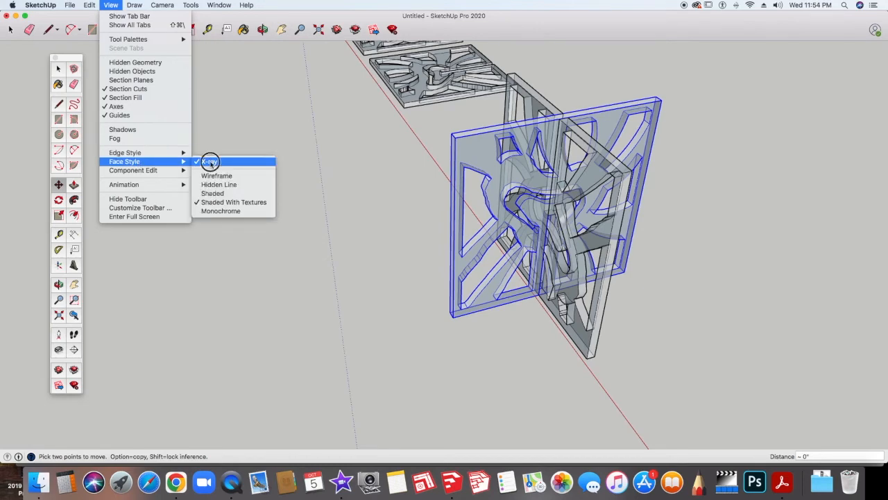
middle_drag(418, 266, 311, 210)
scroll(311, 210, down, 5)
middle_drag(240, 198, 416, 279)
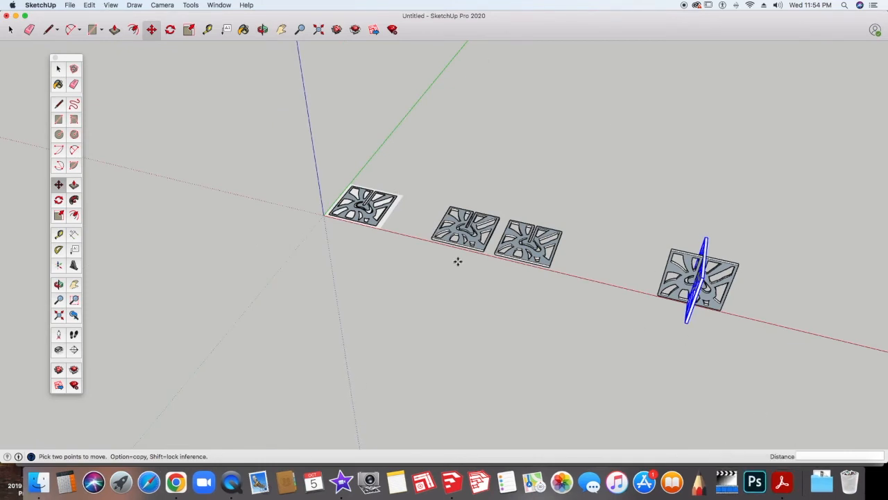
scroll(454, 323, up, 1)
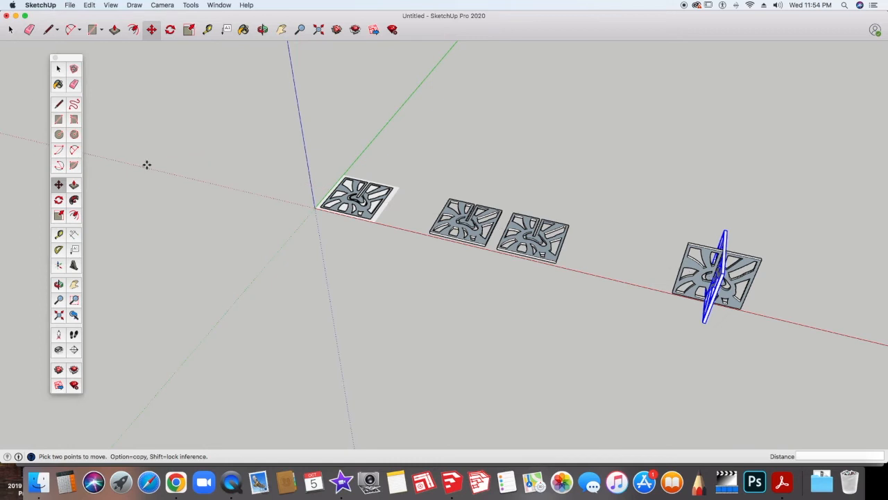
Save the model as a SketchUp .skp file in Documents, named "3D Square_" followed by the author's name without a space
click(69, 5)
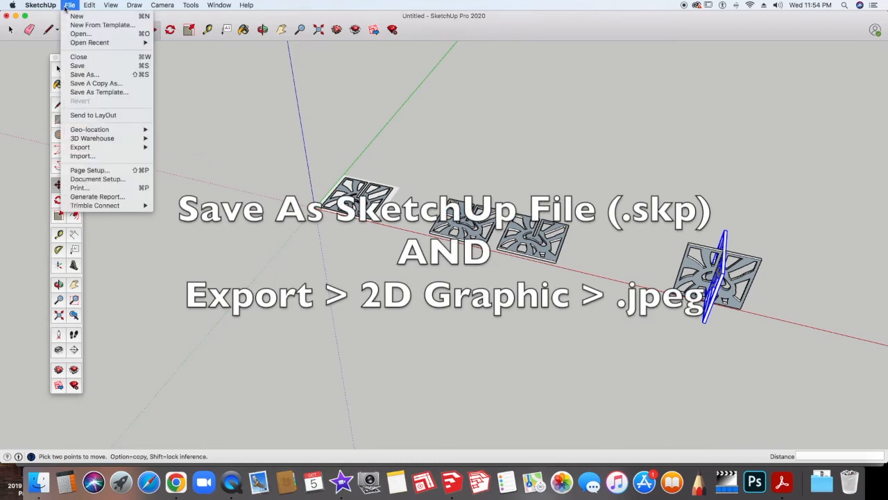
click(84, 75)
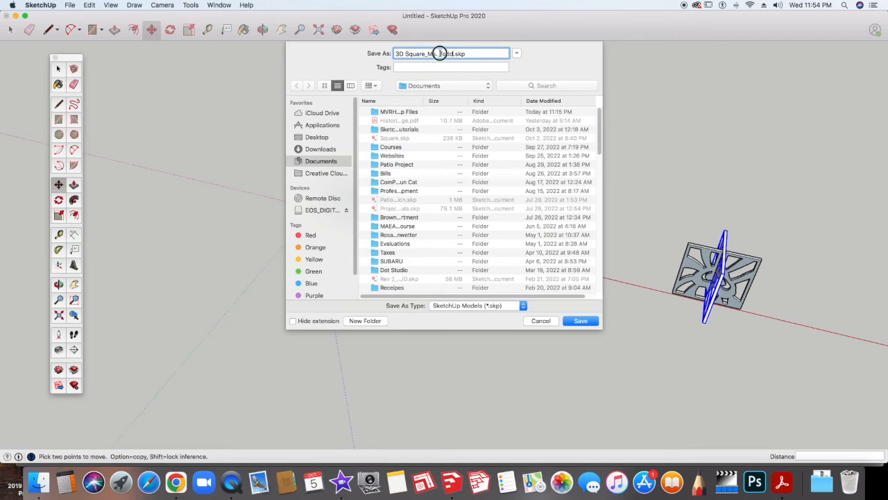
key(BackSpace)
key(BackSpace)
key(Return)
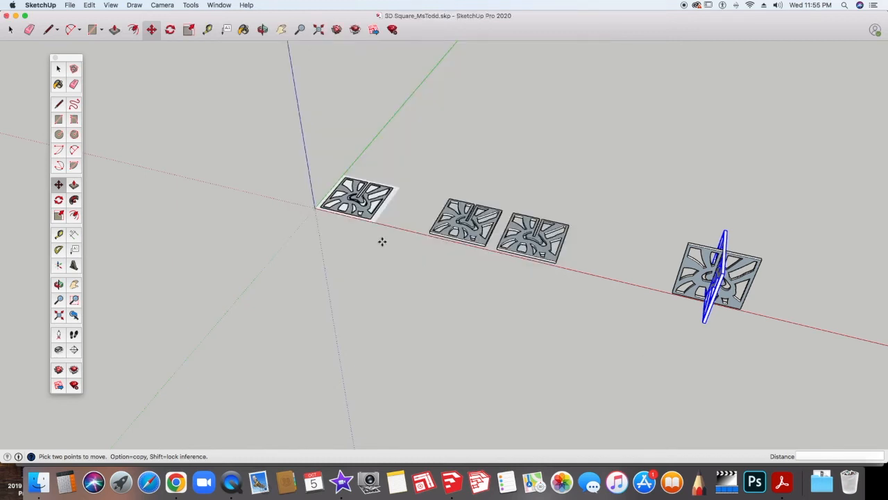
Export the current view as a 2D graphic in JPEG Image (*.jpg) format to Documents, keeping the model's file name
click(70, 4)
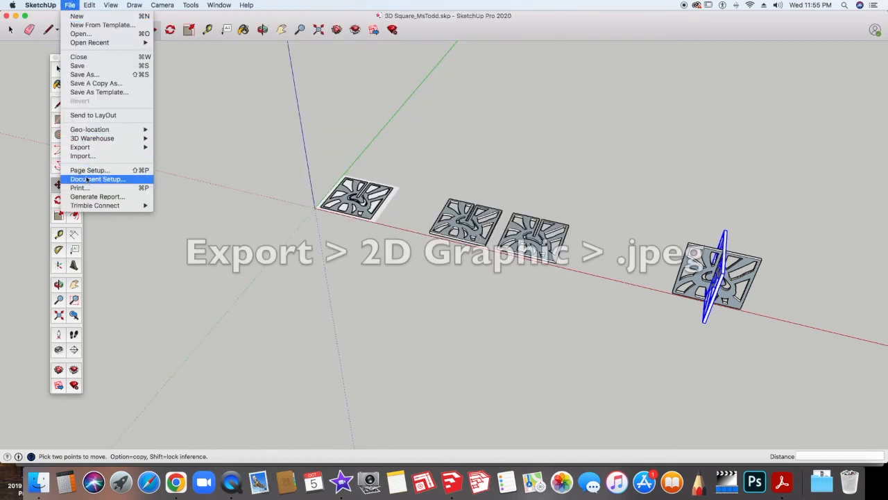
mouse_move(82, 147)
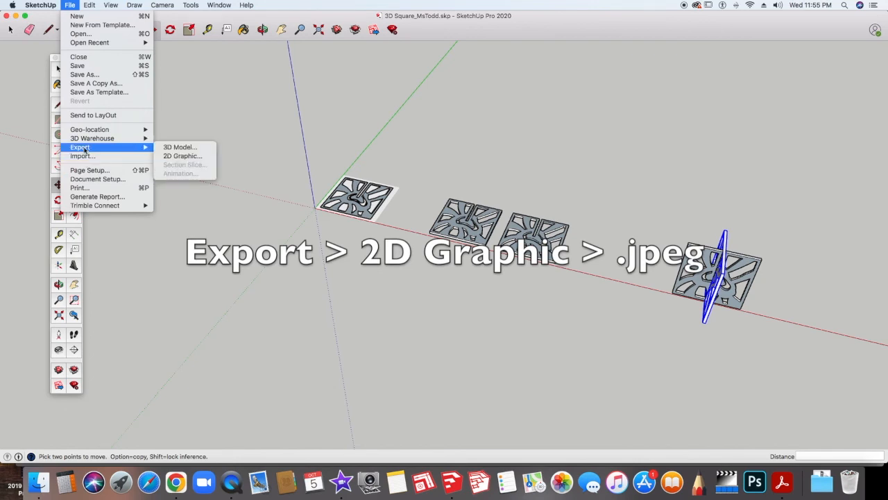
click(182, 154)
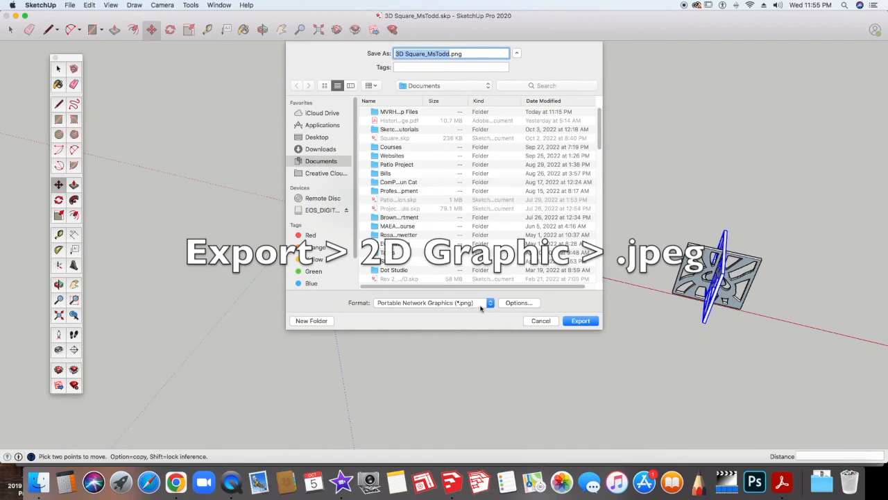
click(491, 302)
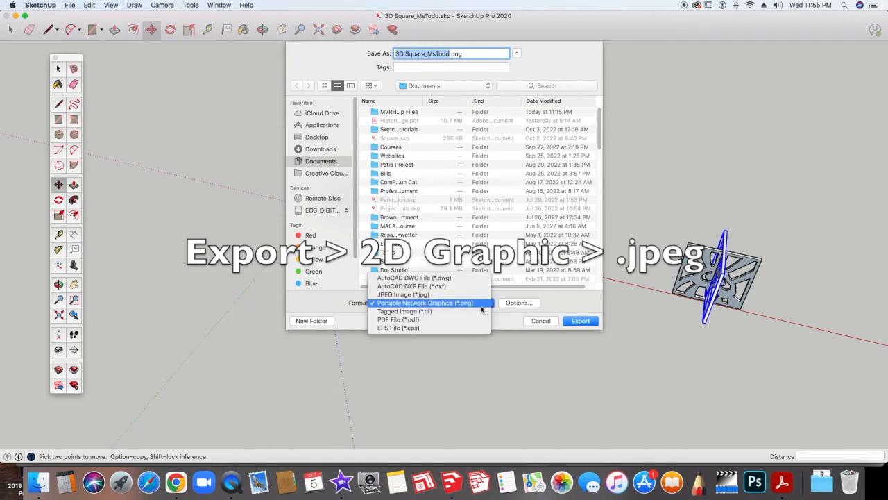
click(458, 295)
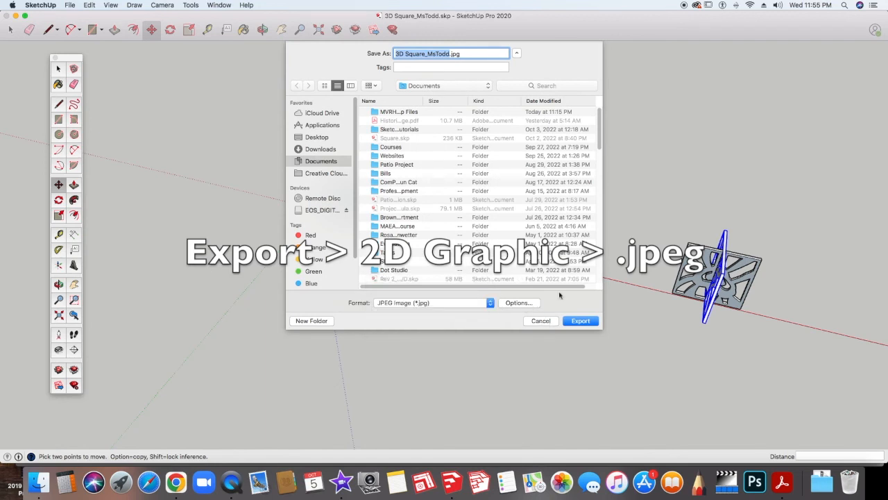